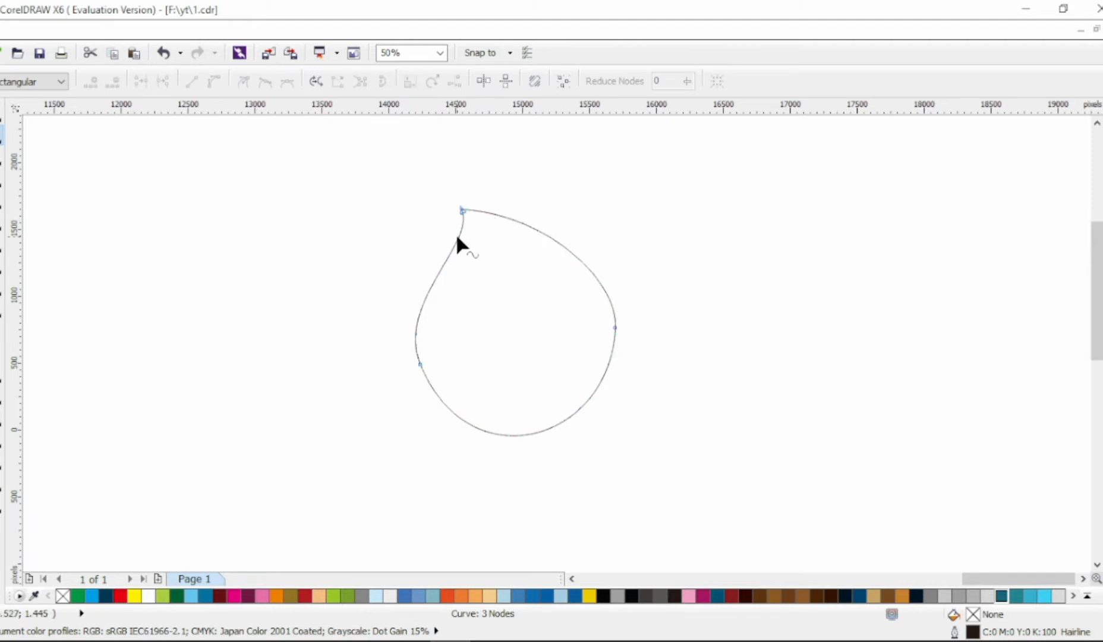
Add two nodes near the tip of the head curve and shape them into a small pointed hair tuft.
double_click(458, 237)
left_click_drag(462, 209, 468, 257)
left_click(514, 215)
left_click(482, 240)
double_click(462, 243)
left_click_drag(466, 231, 465, 228)
left_click_drag(441, 202, 440, 207)
left_click_drag(474, 252, 462, 224)
Adjust the side nodes and their handles to give the head a fuller, rounder lower outline.
left_click_drag(420, 365, 414, 356)
left_click_drag(462, 469, 417, 461)
left_click(615, 327)
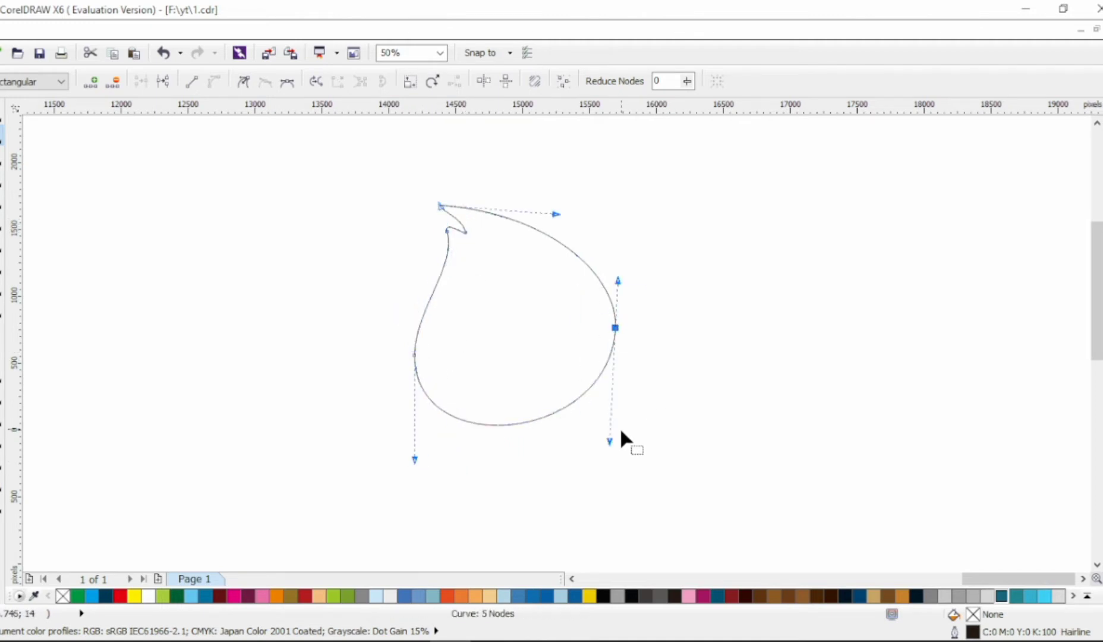
left_click(621, 429)
left_click(615, 327)
left_click_drag(612, 439, 622, 452)
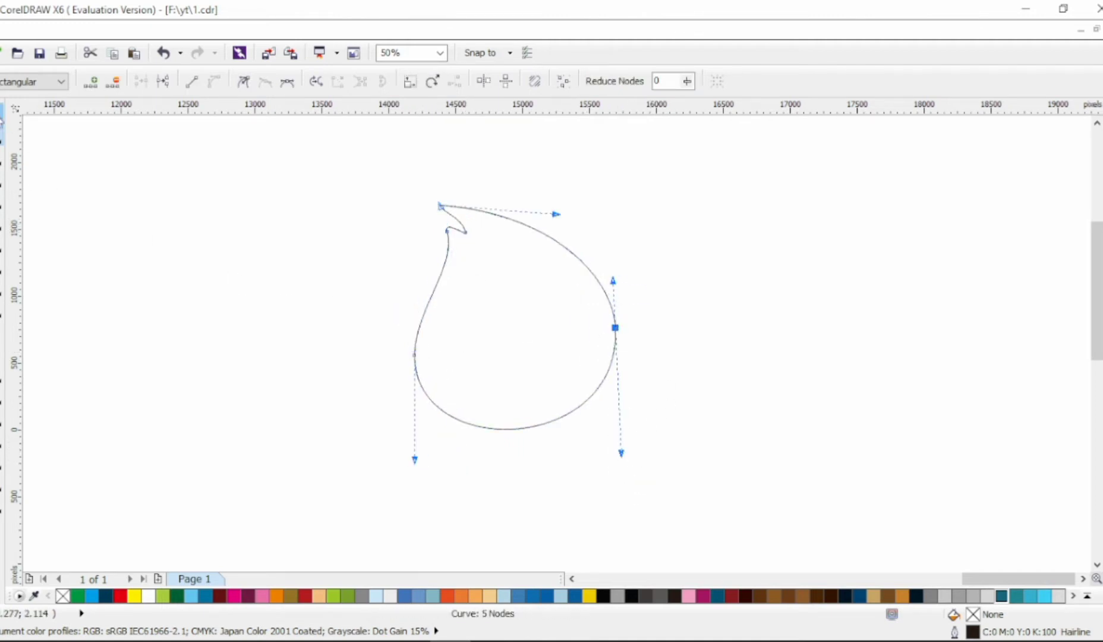
Give the head shape a white fill without outline and surround it with a thick black contour.
left_click(1, 120)
left_click(1102, 318)
right_click(1102, 159)
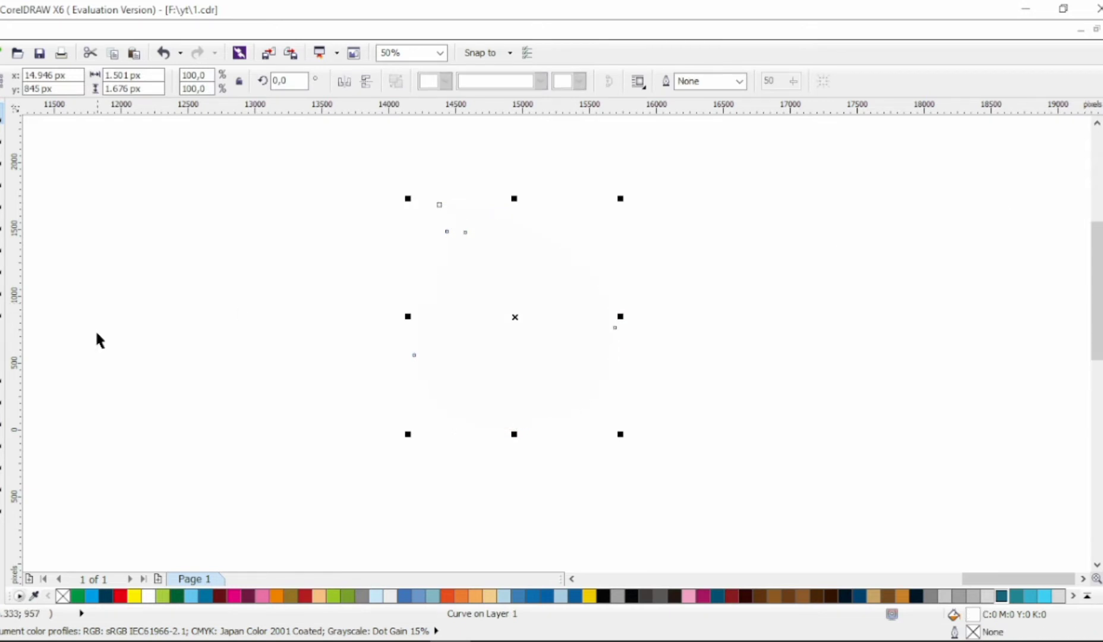
left_click(1, 418)
left_click(365, 81)
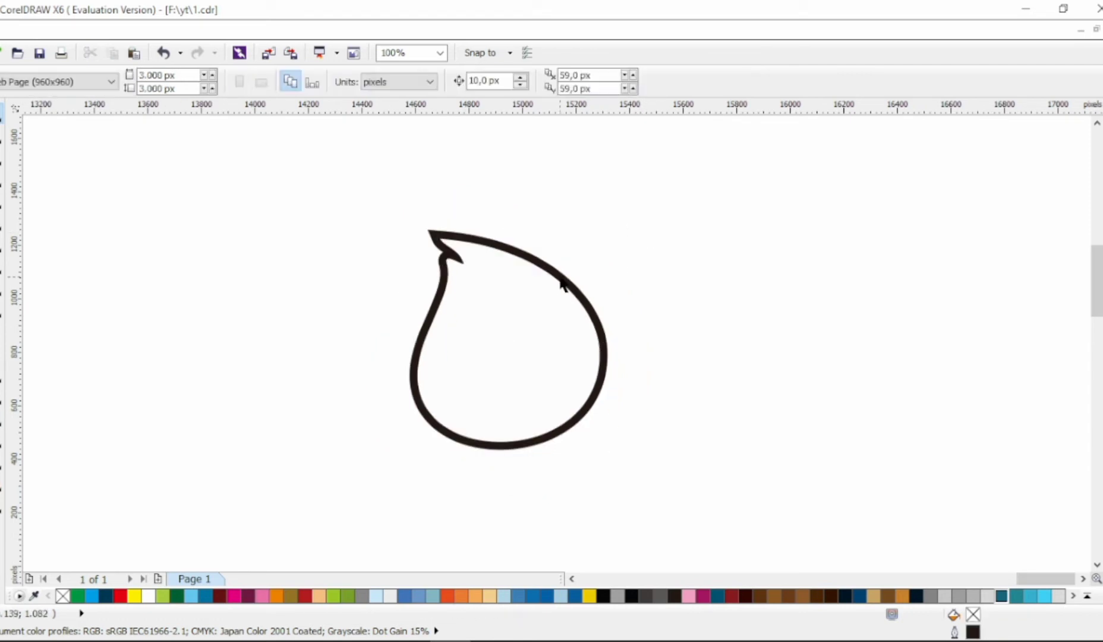
Enlarge the contoured head to about 825 by 918 px and break the contour group apart.
left_click(560, 277)
left_click(271, 215)
left_click(596, 318)
left_click_drag(605, 231, 620, 219)
left_click(733, 233)
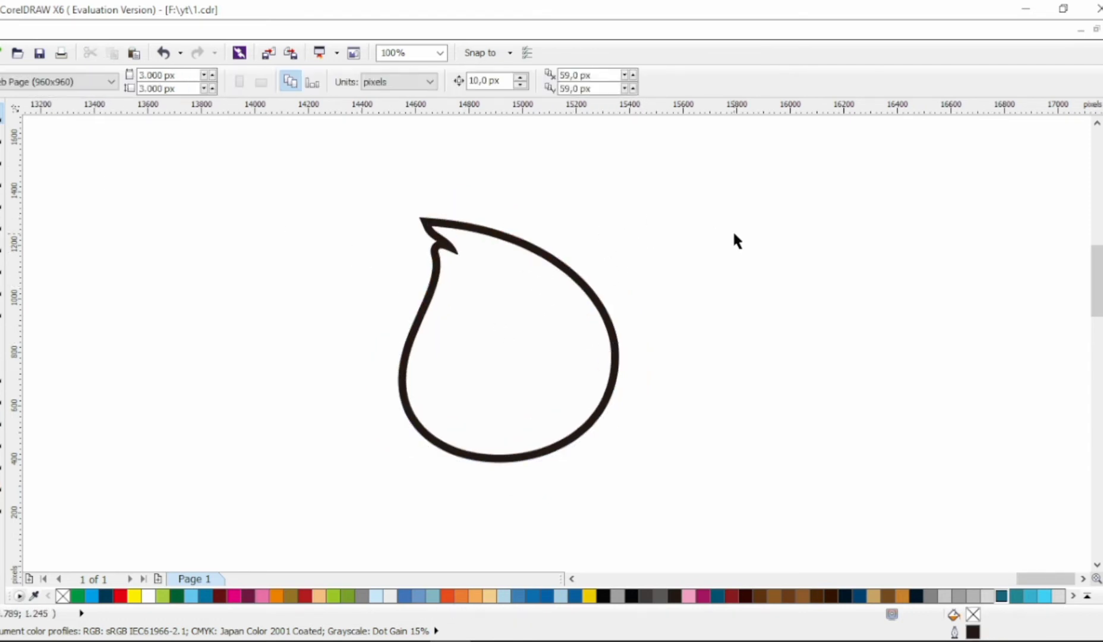
left_click(596, 292)
key("ctrl+k")
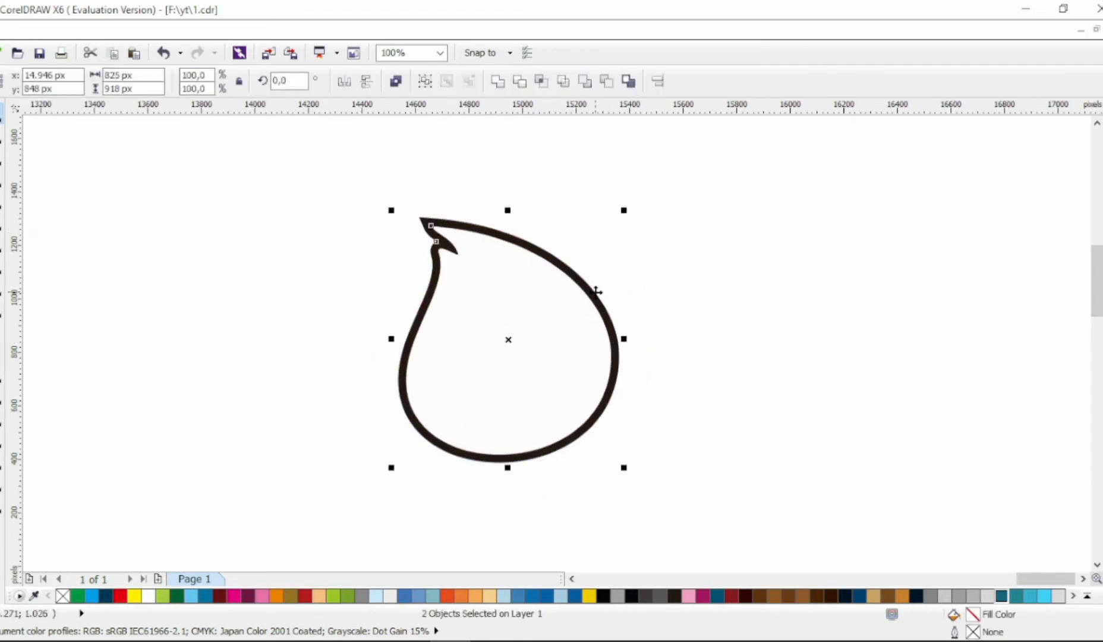
Draw a closed half-round ear, about 279 by 256 px, across the upper-right edge of the head.
left_click(309, 246)
left_click(2, 201)
left_click(590, 307)
key("F10")
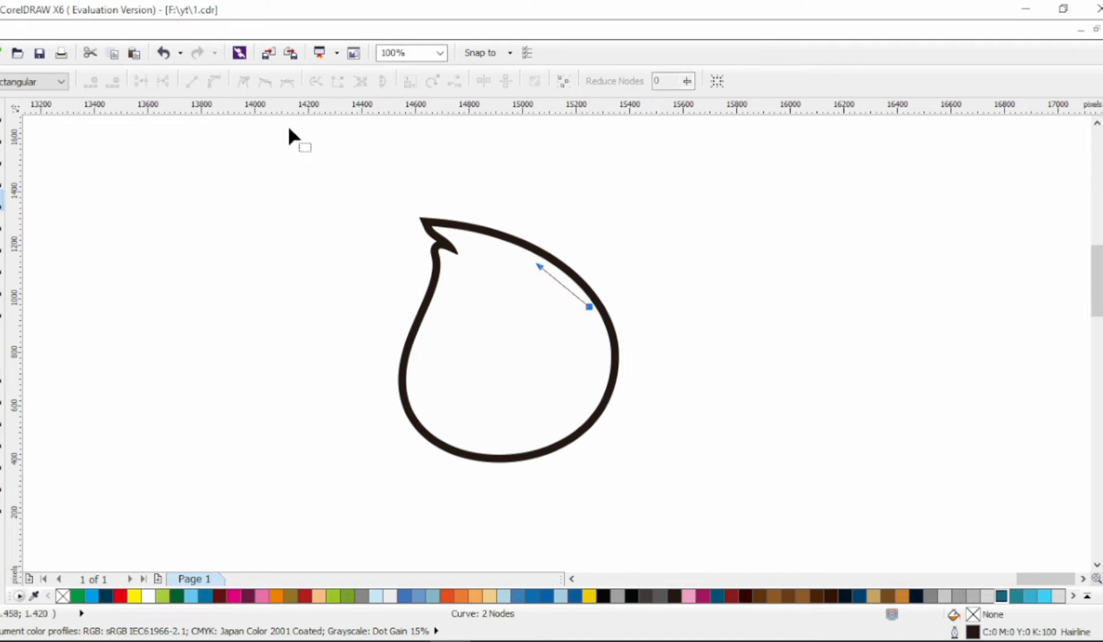
left_click(214, 81)
left_click_drag(562, 286, 588, 250)
left_click_drag(523, 243, 615, 324)
left_click_drag(587, 221, 564, 206)
left_click_drag(606, 240, 655, 259)
Select the head and its black contour together and rotate them slightly clockwise.
left_click(2, 113)
left_click(488, 359)
left_click(405, 358, "shift")
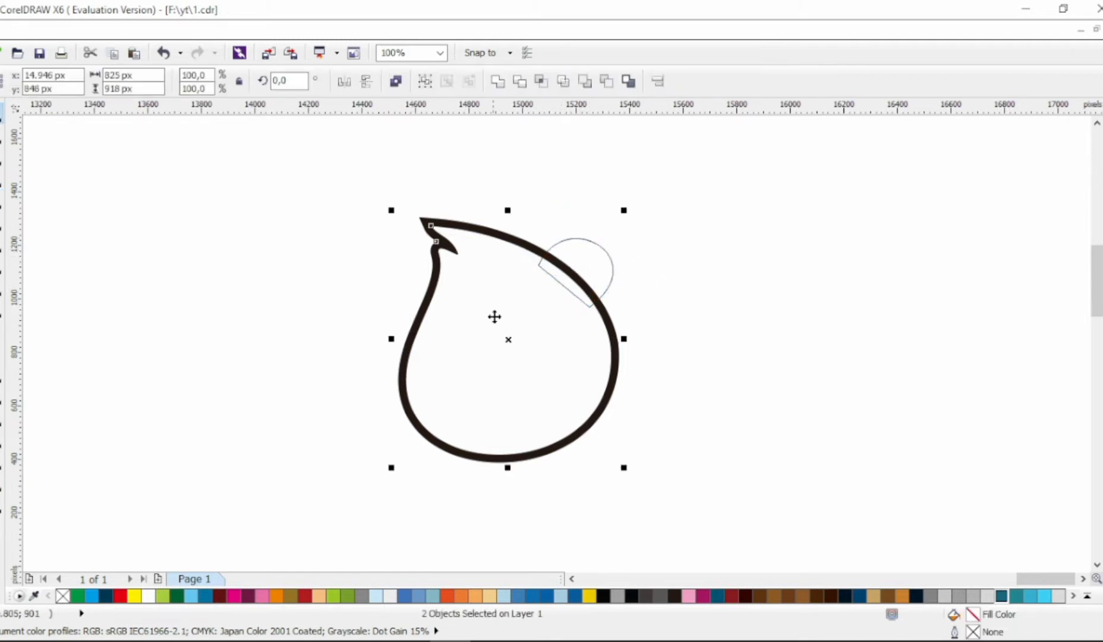
left_click(495, 317)
left_click_drag(624, 210, 635, 221)
left_click(646, 227)
Duplicate the ear onto the left side, mirror it horizontally, and rotate and move it to fit the head's edge.
right_click(415, 261)
left_click_drag(612, 258, 419, 271)
left_click(344, 81)
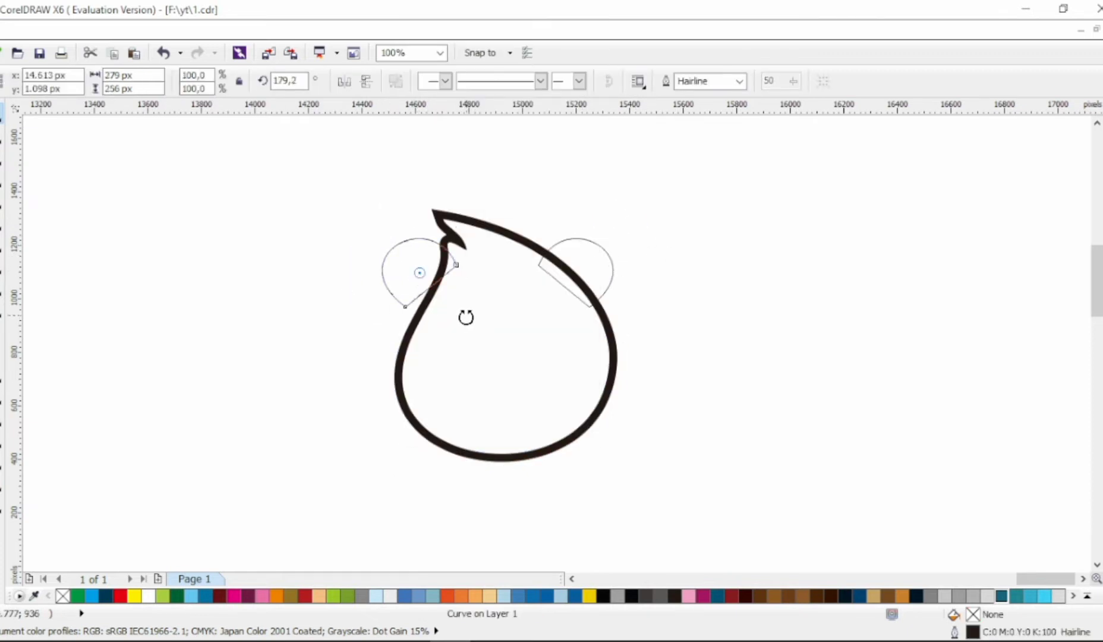
left_click_drag(465, 318, 478, 301)
left_click_drag(416, 280, 416, 303)
Fill both ears with black, remove their outlines and send them behind the head.
left_click(577, 297, "shift")
left_click(1102, 202)
right_click(1102, 193)
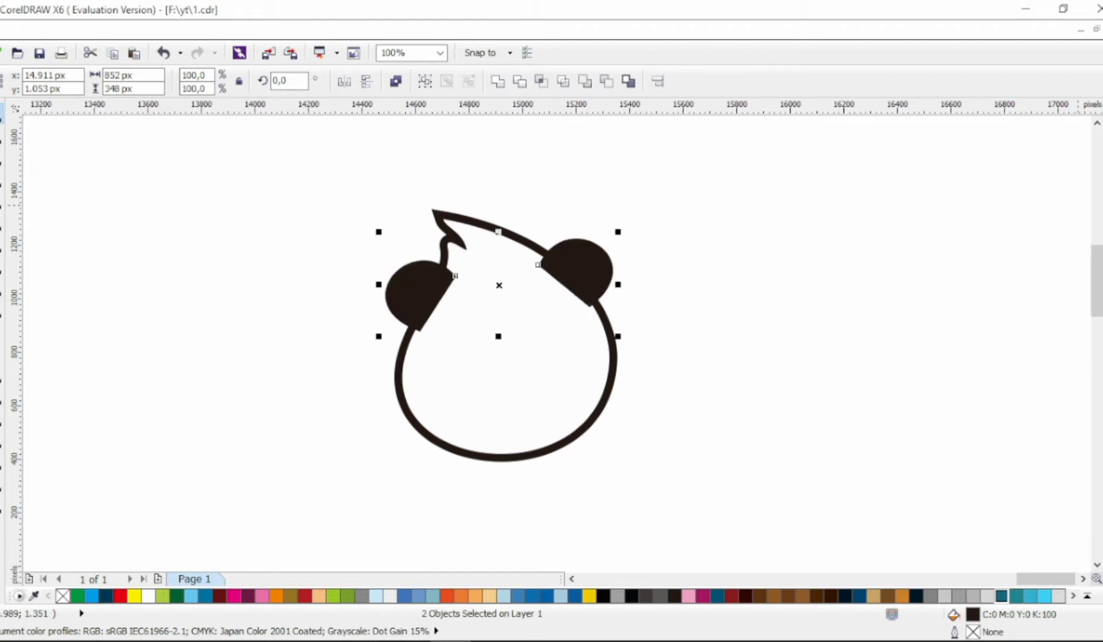
key("shift+Page_Down")
left_click(859, 322)
Draw a narrow closed shape for the left eye patch and convert its segments to smooth curves.
key("F10")
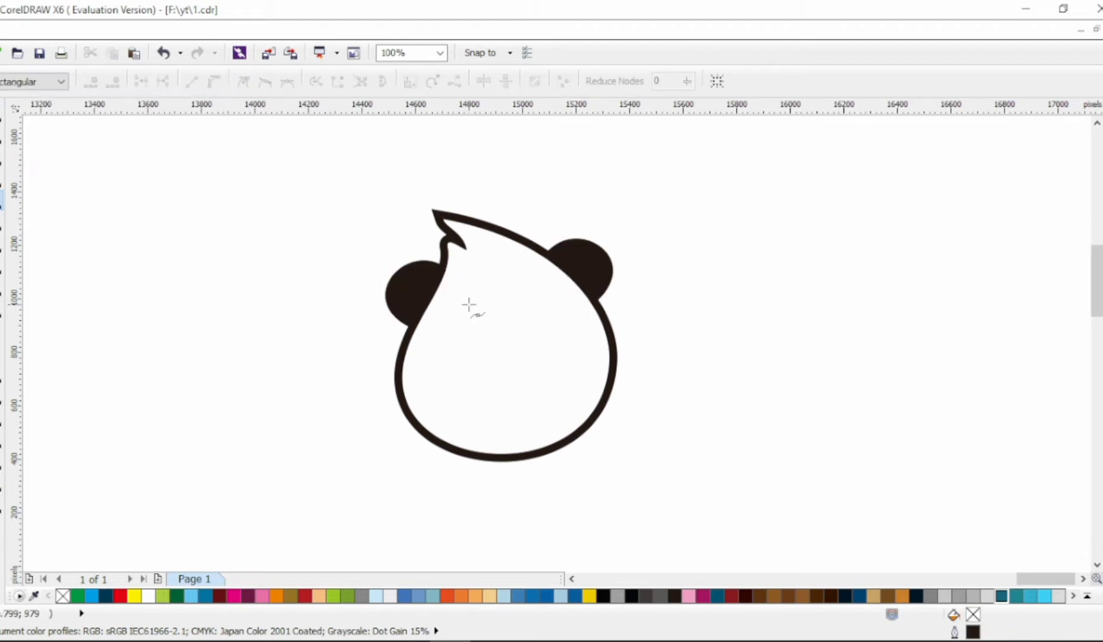
left_click(467, 378)
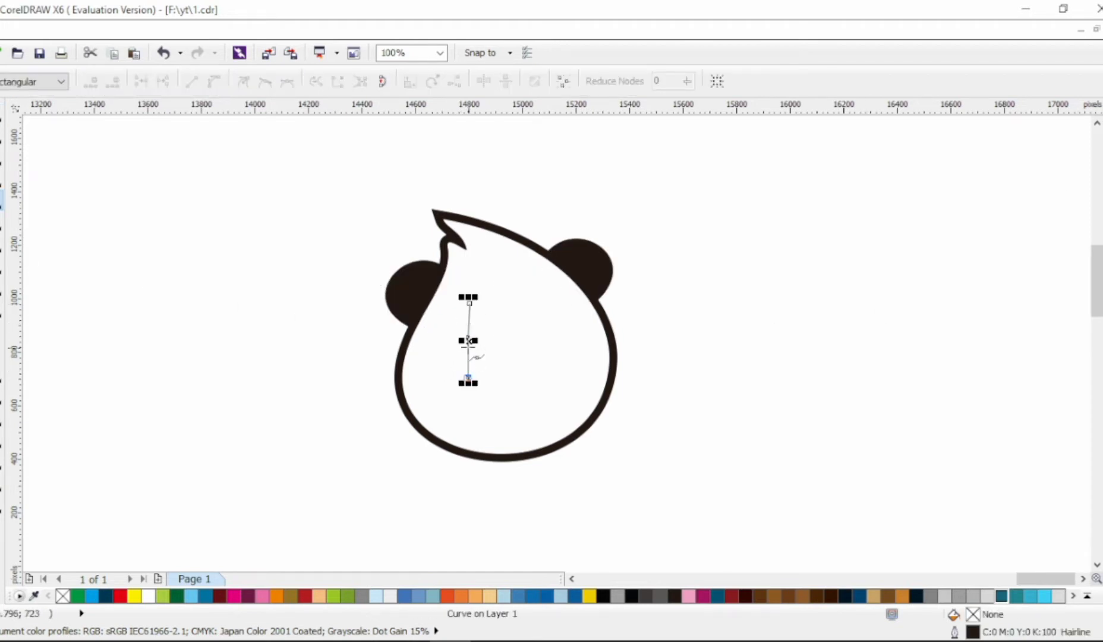
left_click(470, 304)
key("F10")
key("ctrl+a")
left_click(218, 86)
left_click(265, 83)
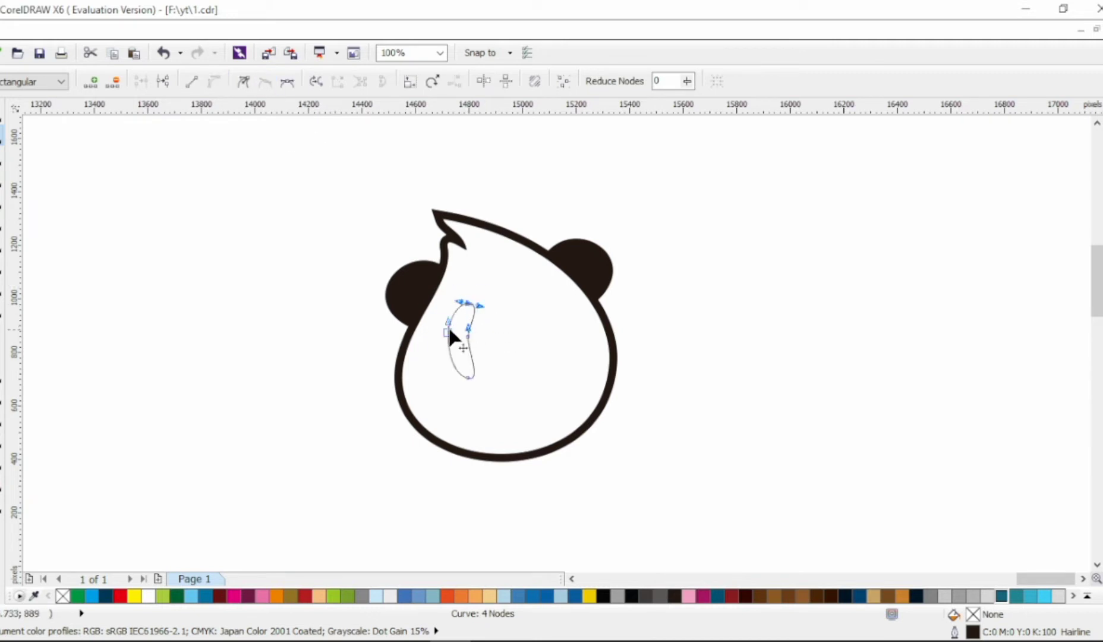
Widen the left eye patch toward the ear and adjust its nodes into a bean shape.
left_click_drag(449, 331, 433, 334)
left_click(467, 337)
left_click(468, 377)
left_click_drag(454, 378, 436, 378)
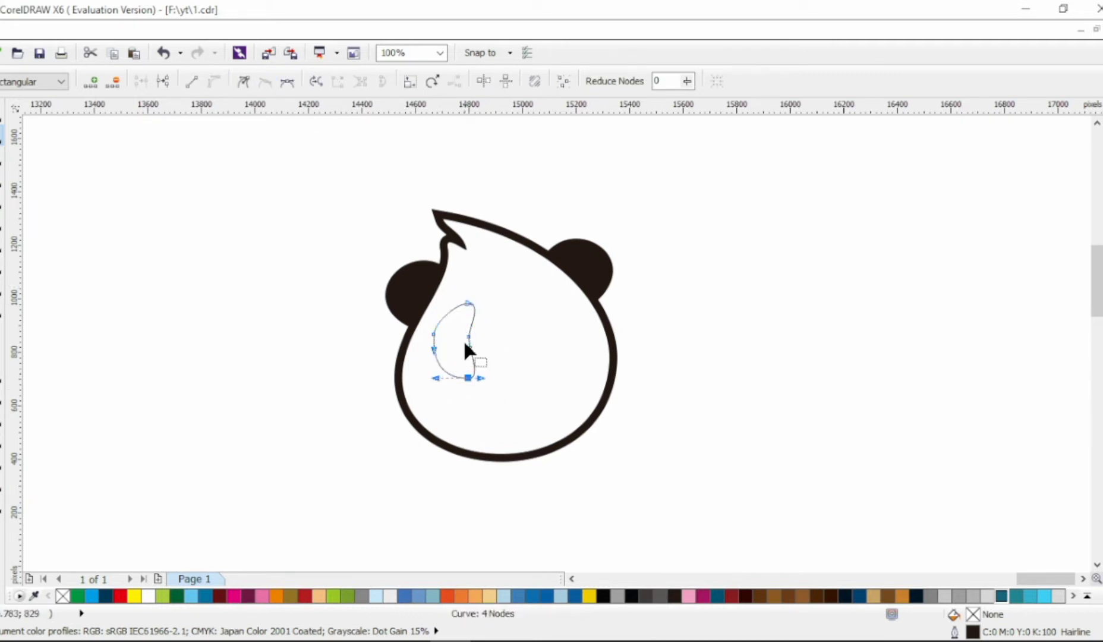
left_click(469, 304)
scroll(466, 315, "up", 1)
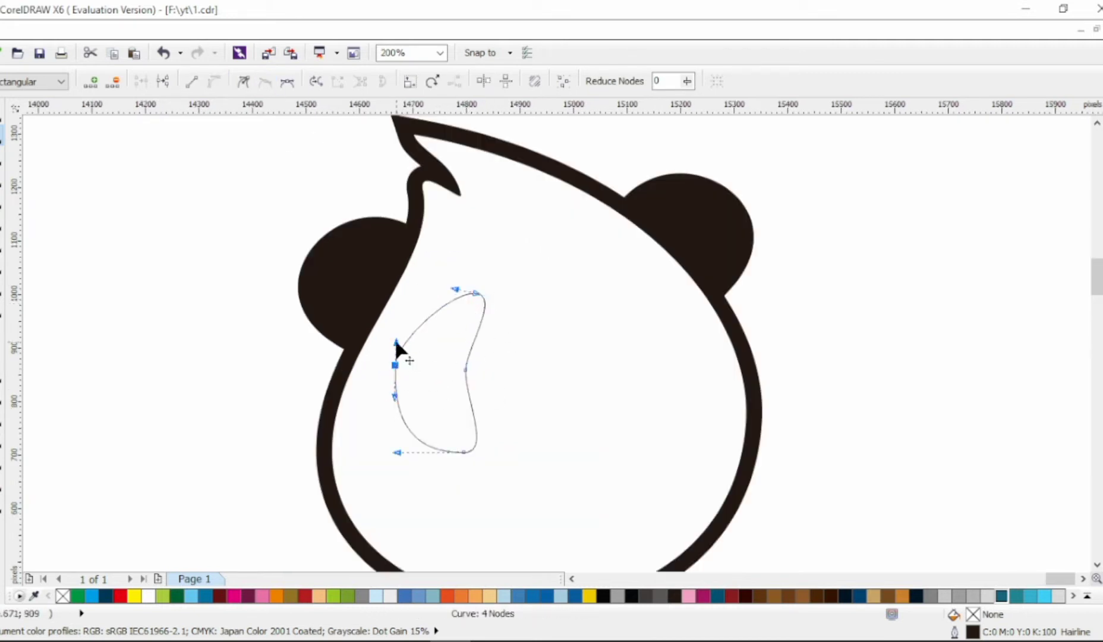
left_click_drag(465, 370, 470, 371)
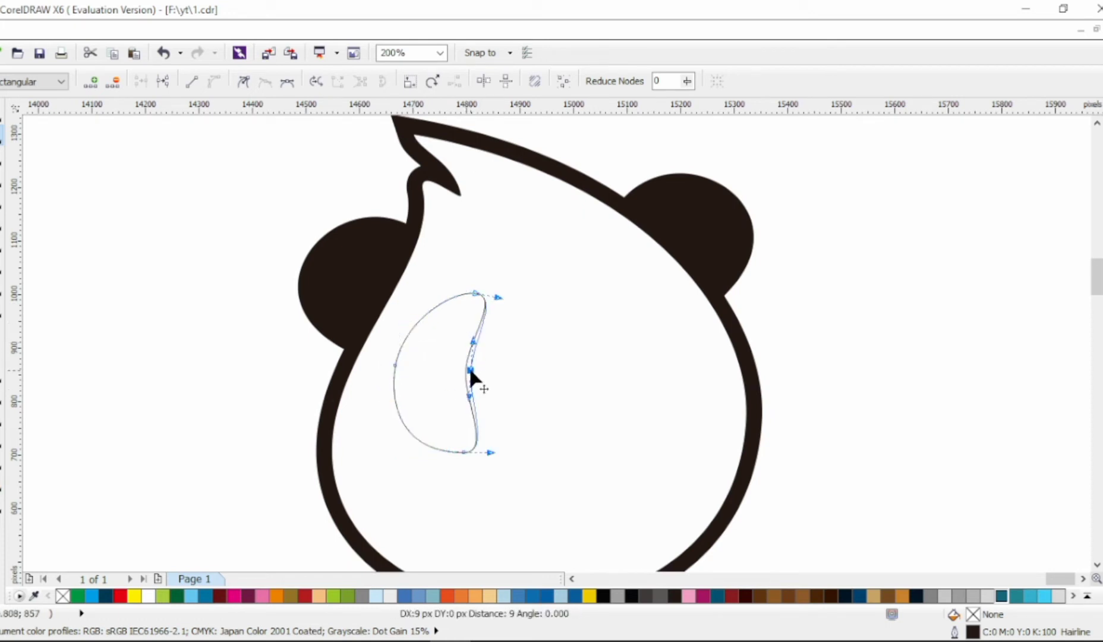
mouse_move(498, 297)
left_mouse_down()
mouse_move(514, 297)
mouse_move(480, 303)
left_mouse_up()
Round the lower end and outer side of the left eye patch, making it about 202 by 293 px.
scroll(466, 416, "down", 1)
left_click_drag(397, 402, 407, 418)
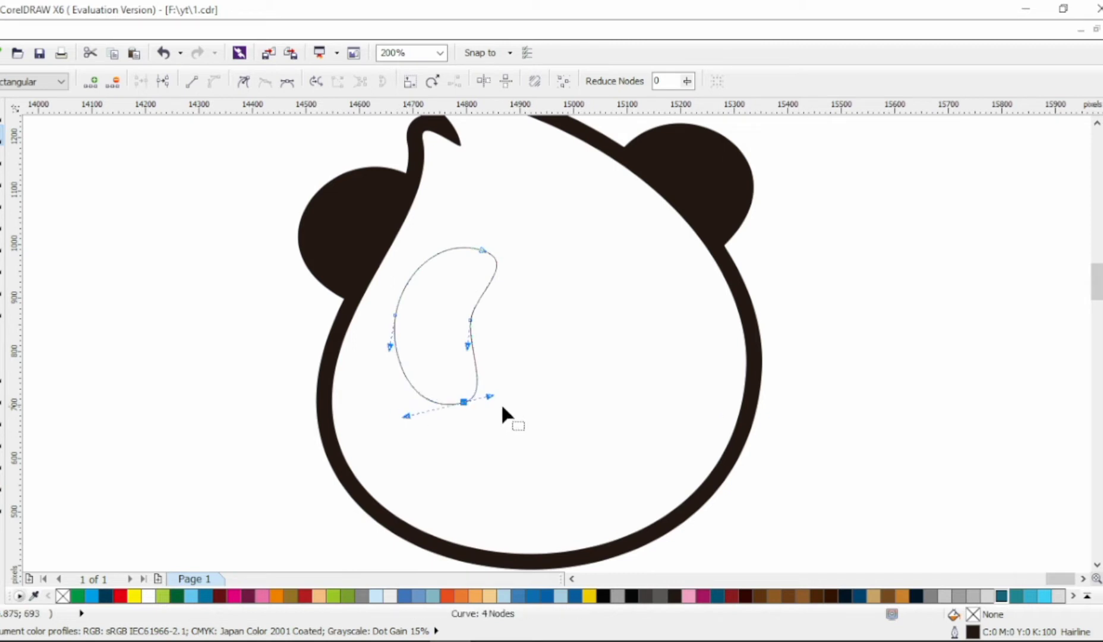
left_click_drag(489, 395, 497, 390)
left_click_drag(409, 418, 397, 403)
left_click_drag(402, 295, 395, 294)
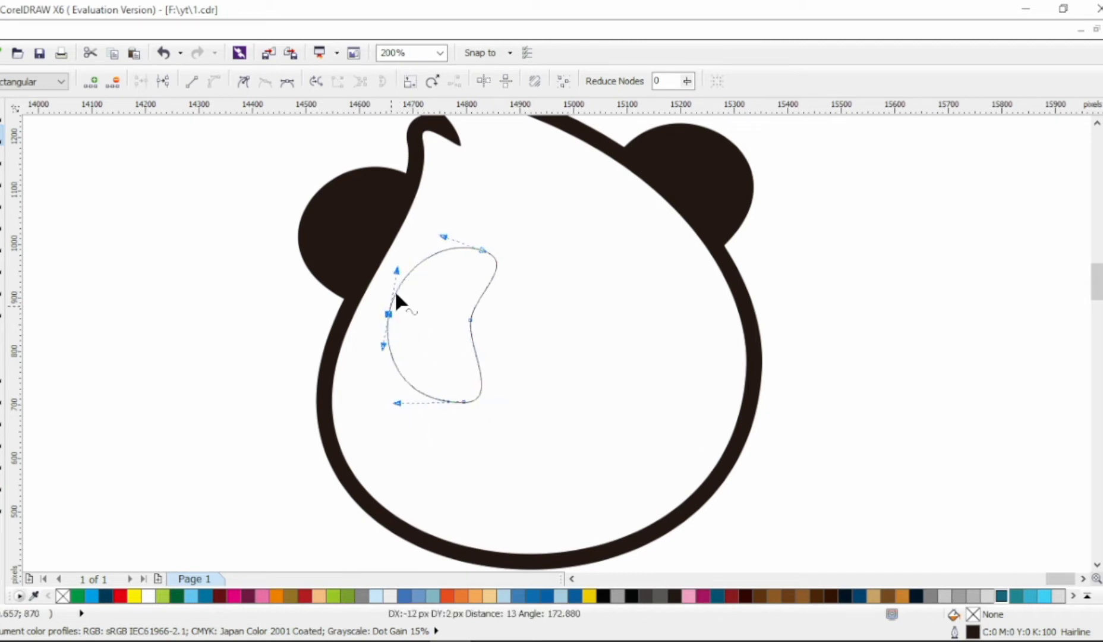
left_click_drag(397, 403, 418, 413)
Duplicate the eye patch onto the right side of the face and mirror it horizontally.
left_click(2, 113)
right_click(605, 316)
left_click_drag(463, 321, 634, 295)
left_click(344, 82)
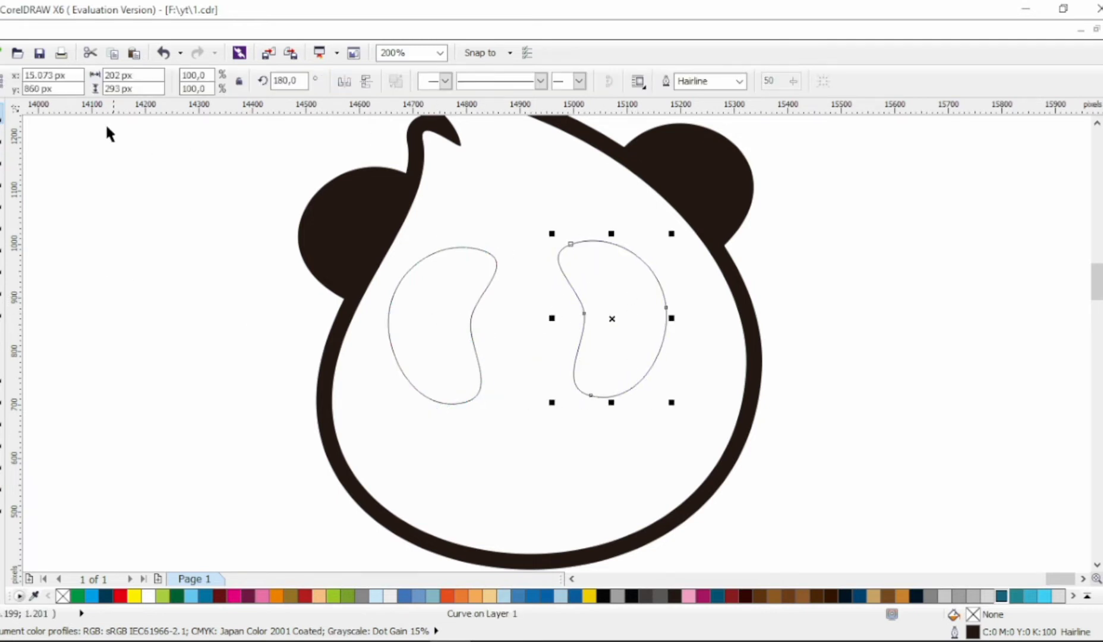
Reshape the right eye patch with a fuller outer side and a raised, broader lower end.
left_click(2, 135)
left_click_drag(590, 395, 666, 390)
left_click_drag(671, 344, 671, 303)
left_click_drag(657, 258, 659, 266)
left_click_drag(572, 244, 616, 227)
left_click(675, 341)
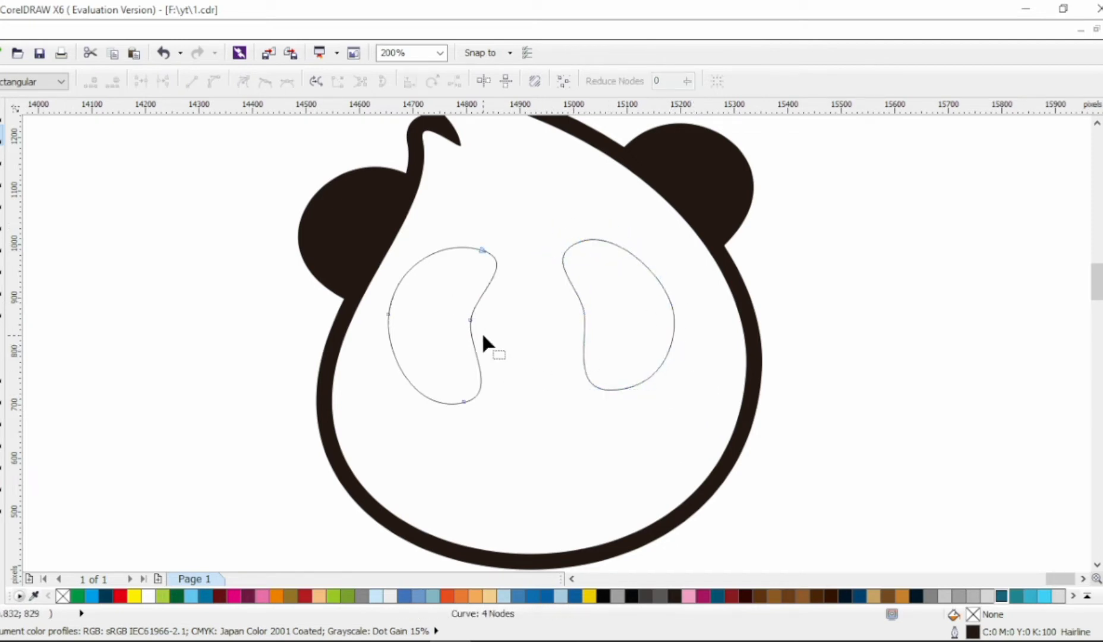
Fine-tune the inner edges and upper corners of both eye patches.
left_click_drag(470, 320, 476, 308)
left_click_drag(515, 263, 512, 256)
left_click(615, 274)
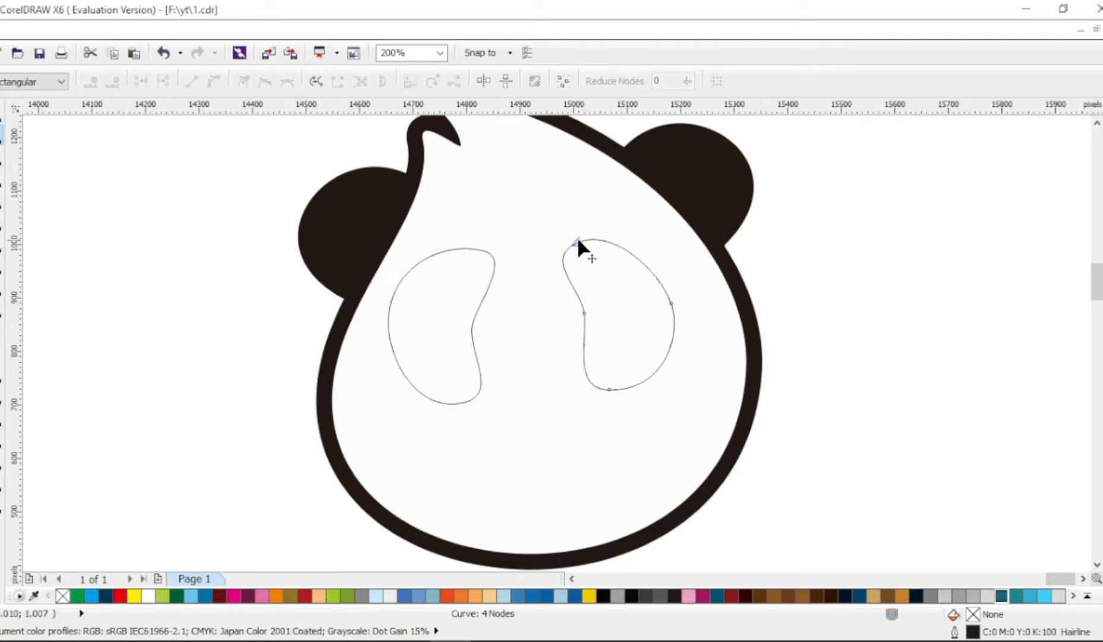
left_click_drag(578, 241, 581, 243)
left_click_drag(540, 256, 541, 249)
left_click_drag(584, 313, 586, 343)
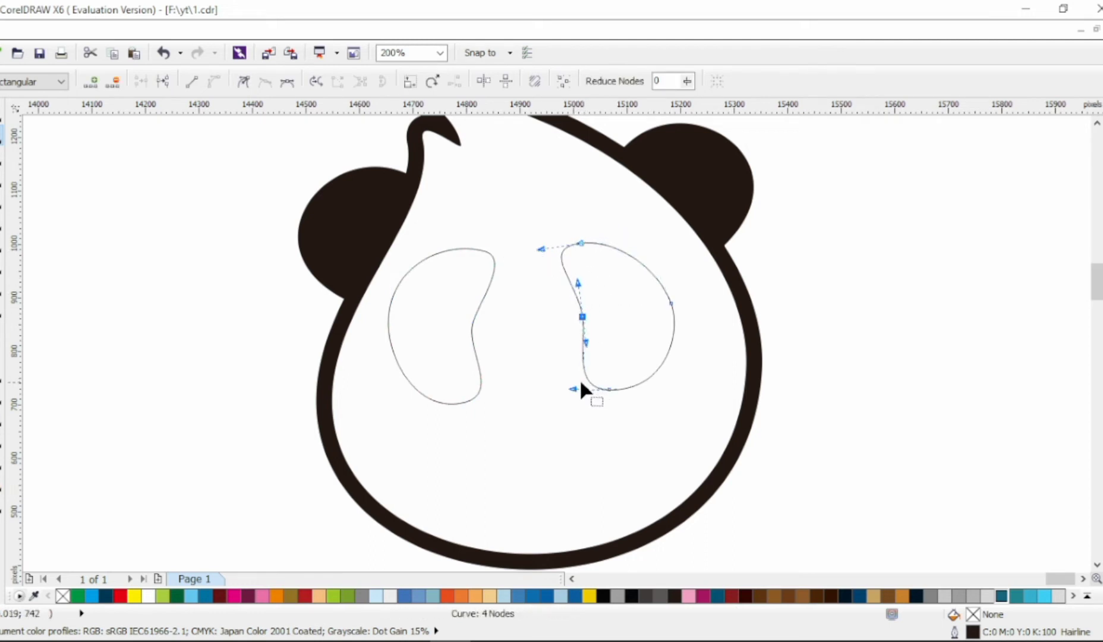
left_click_drag(574, 388, 568, 389)
Select both eye patches and fill them with black.
left_click(453, 374)
left_click(2, 115)
left_click(624, 291, "shift")
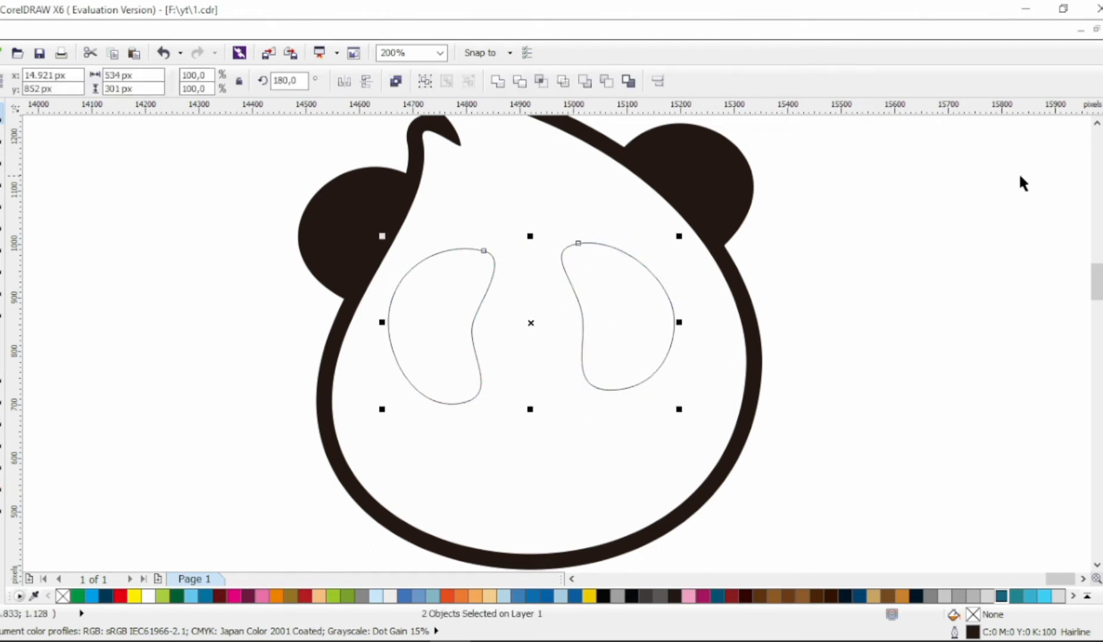
left_click(1101, 182)
left_click(970, 243)
Draw a small triangle for the nose between the eye patches and convert its sides to smooth curves.
left_click(3, 195)
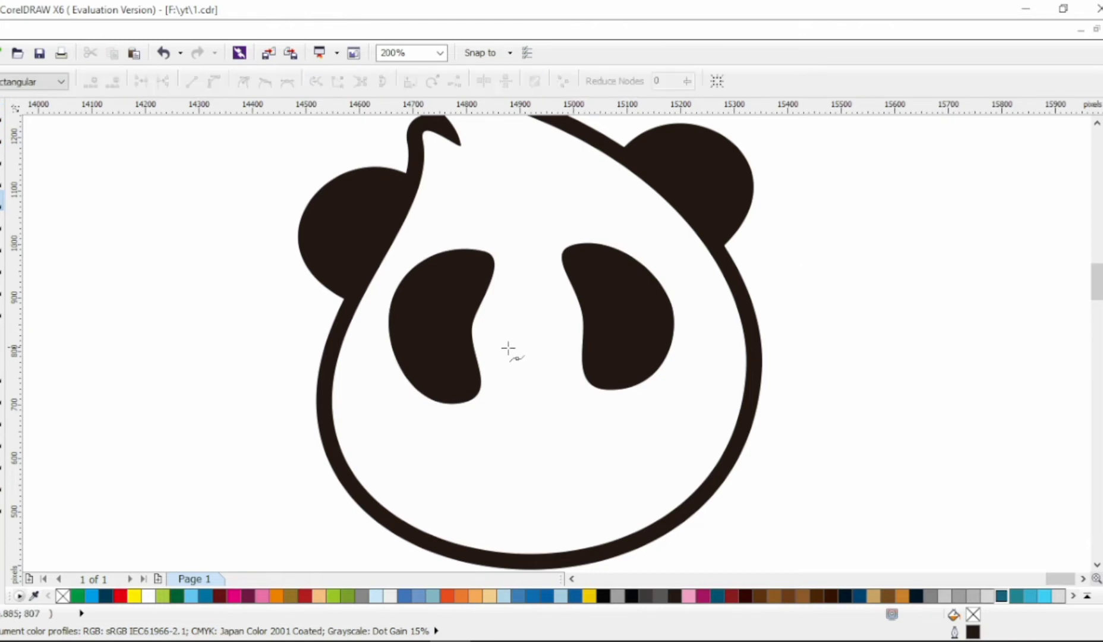
left_click(500, 352)
left_click(560, 348)
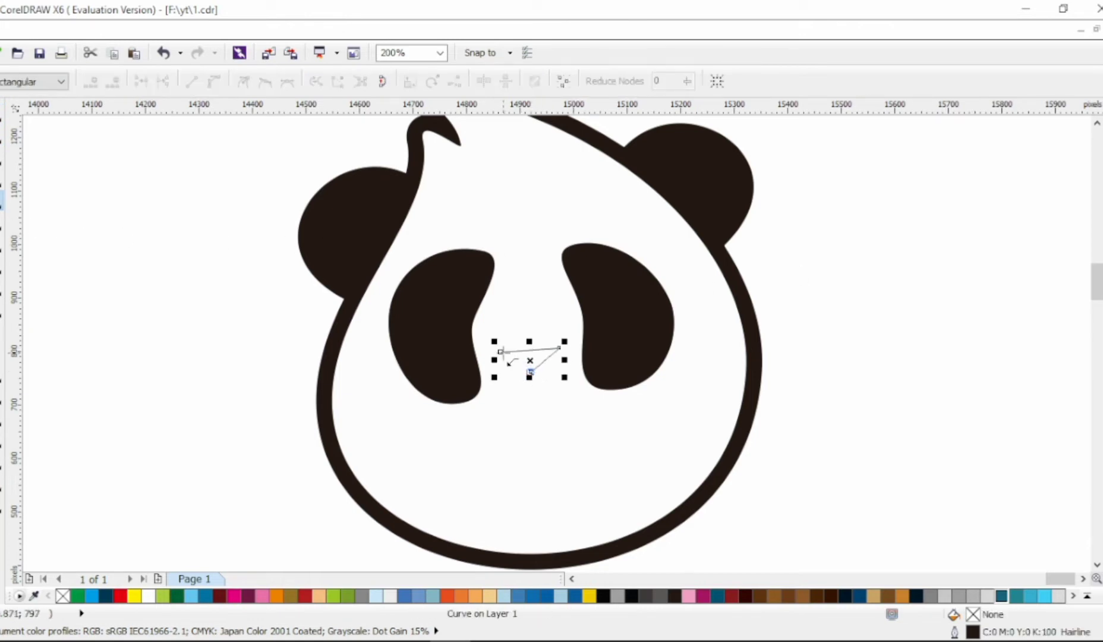
left_click(500, 352)
key("F10")
key("ctrl+a")
left_click(214, 82)
left_click(265, 82)
Adjust the nose's nodes and handles into a wide, rounded shape with a flatter upper edge.
left_click(552, 357)
left_click_drag(501, 352, 492, 355)
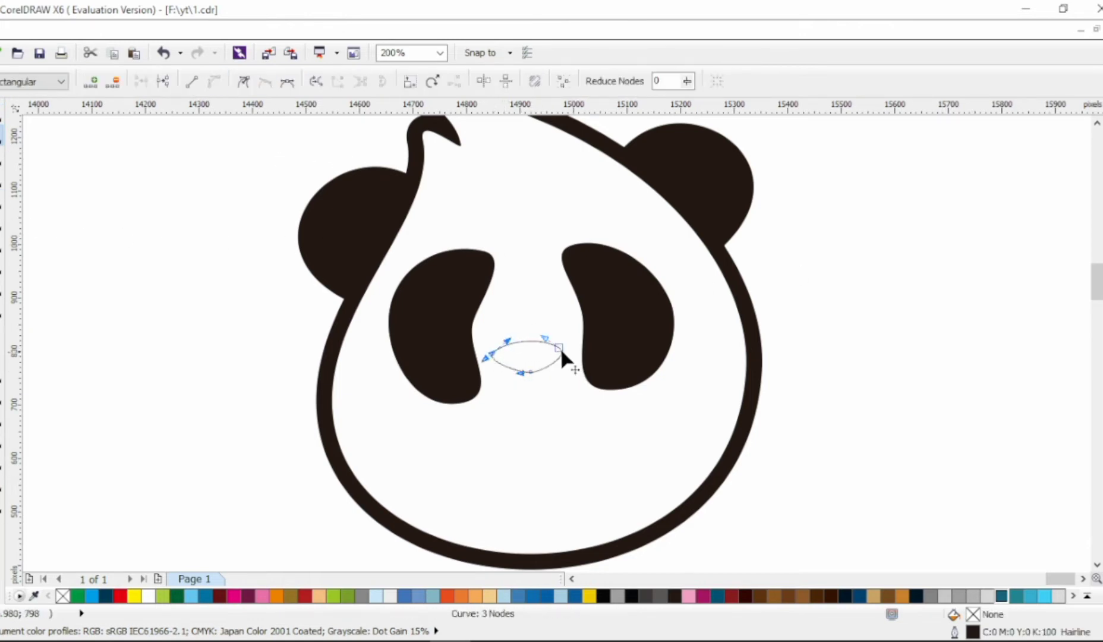
left_click_drag(560, 348, 549, 377)
left_click(492, 354)
left_click_drag(509, 339, 503, 336)
left_click(566, 346)
left_click_drag(549, 336, 552, 333)
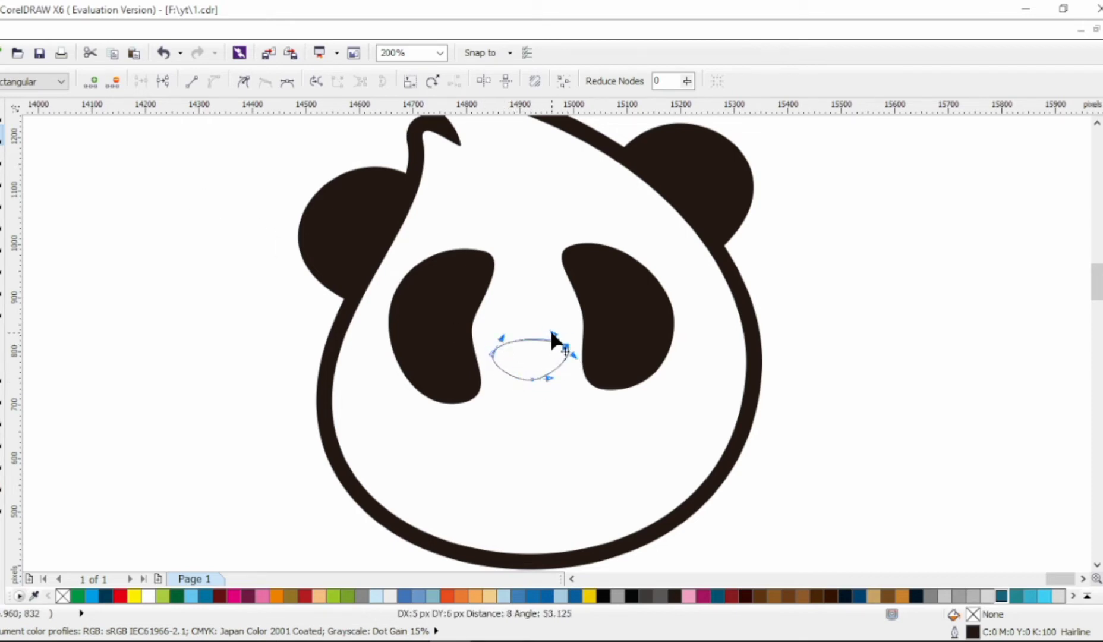
Fill the nose with black.
key("space")
left_click(603, 595)
left_click(942, 274)
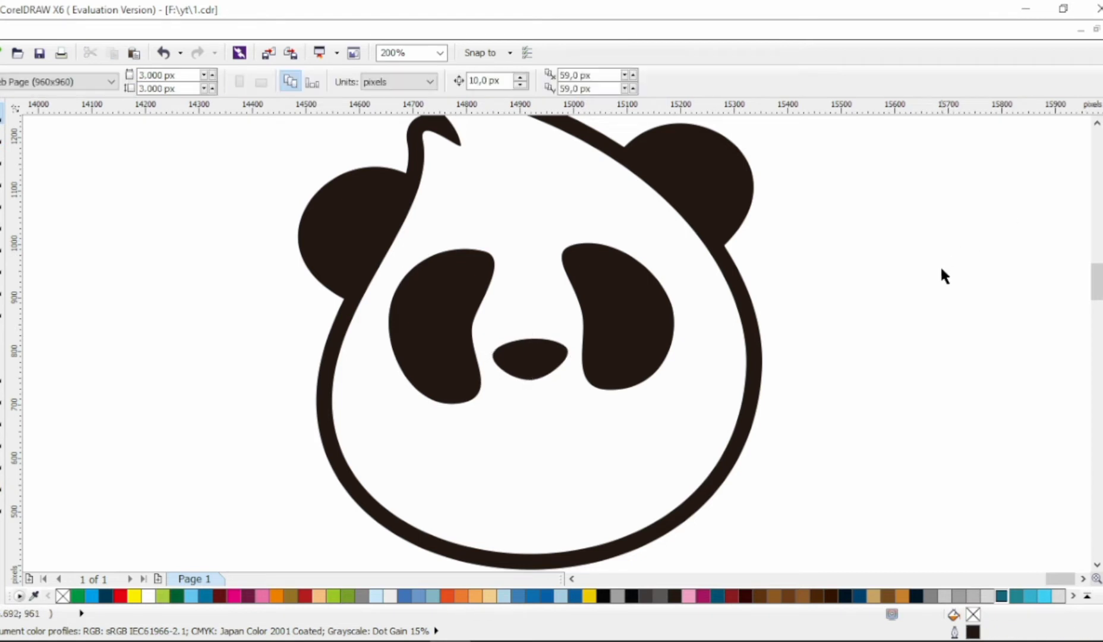
Draw a closed four-point mouth outline running from under the nose to both eye patches and down toward the chin.
key("F10")
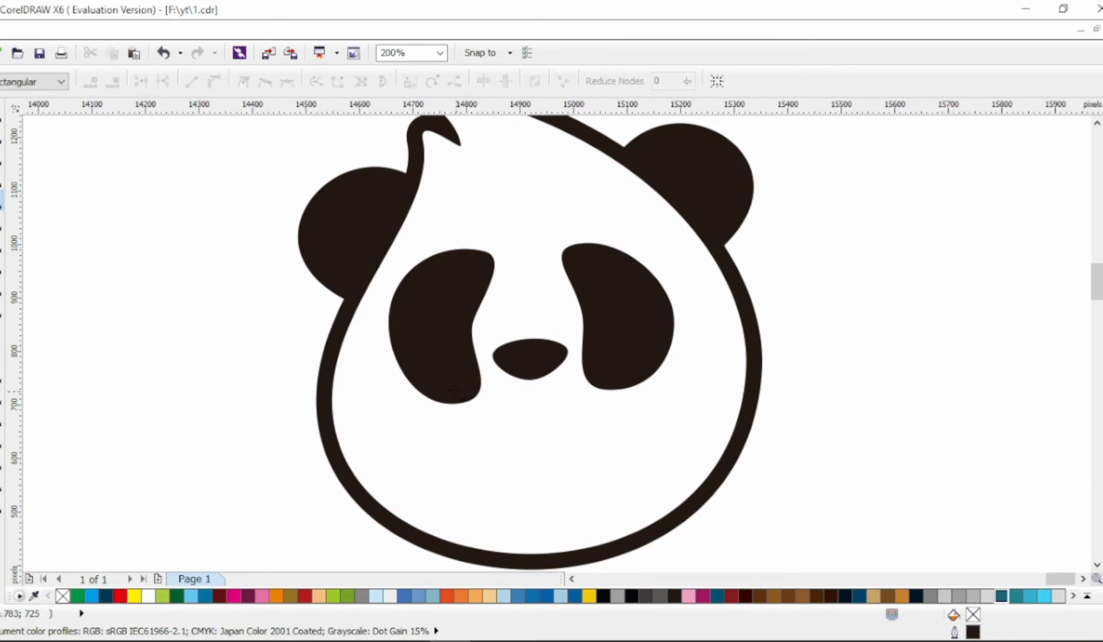
left_click(527, 377)
left_click(448, 390)
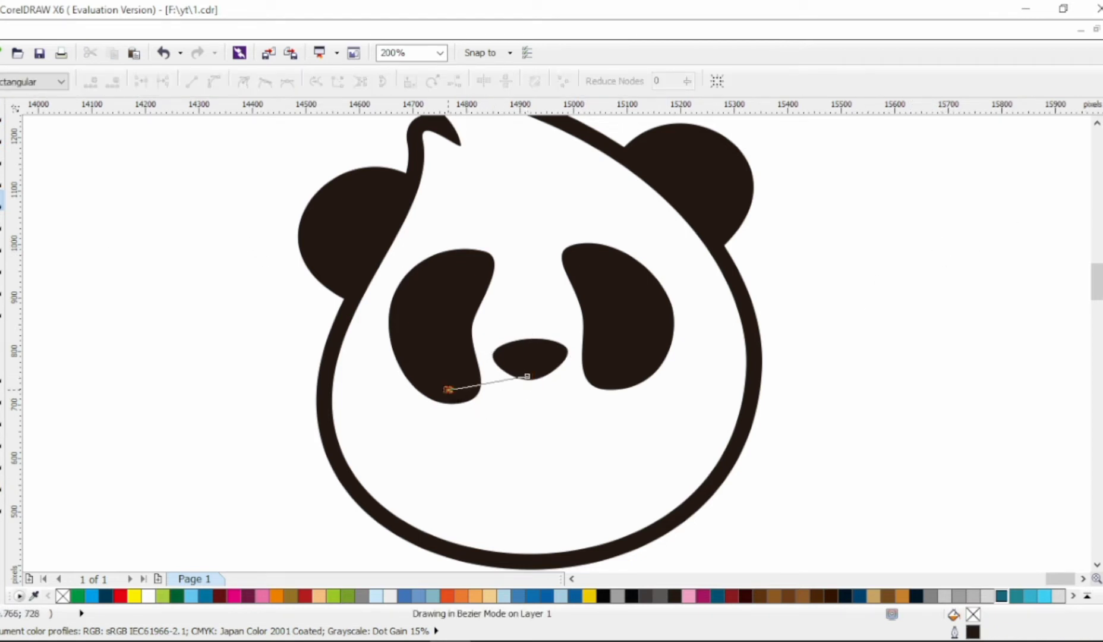
left_click(542, 495)
left_click(621, 378)
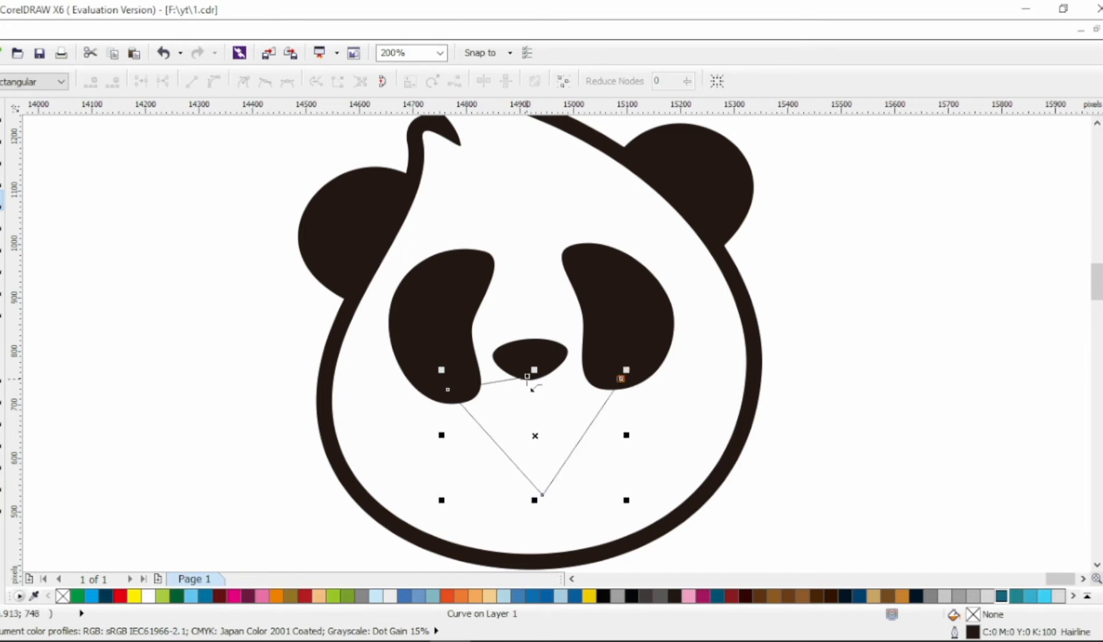
left_click(527, 378)
key("F10")
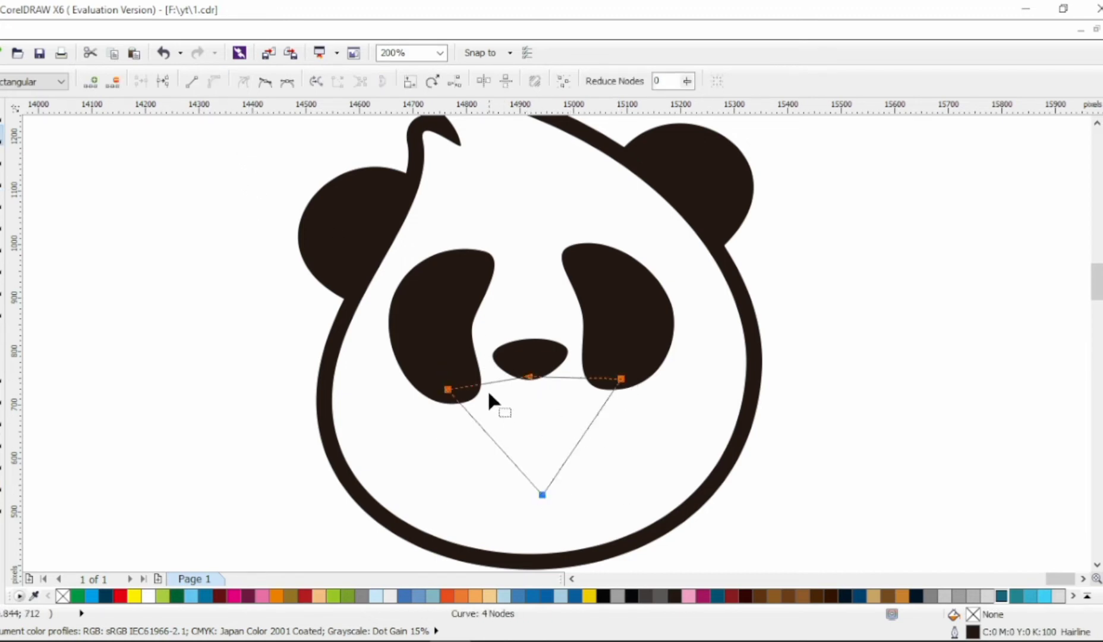
Bend the mouth outline into a rounded open mouth with a two-arched upper edge, about 347 by 215 px.
left_click_drag(491, 383, 624, 425)
left_click_drag(504, 458, 467, 500)
key("s")
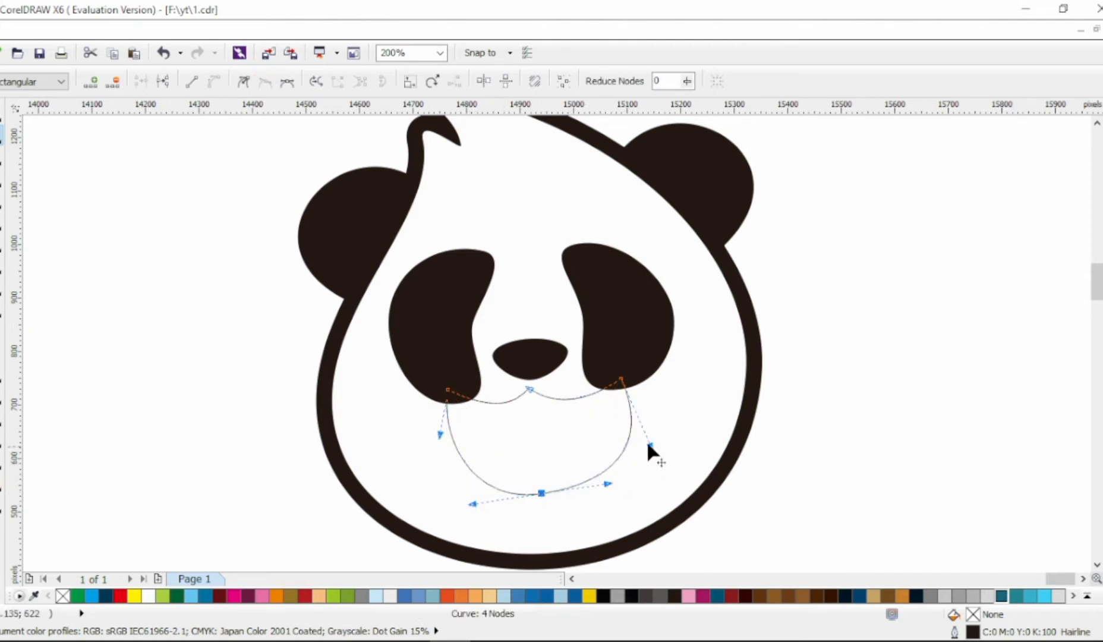
left_click_drag(606, 496, 606, 489)
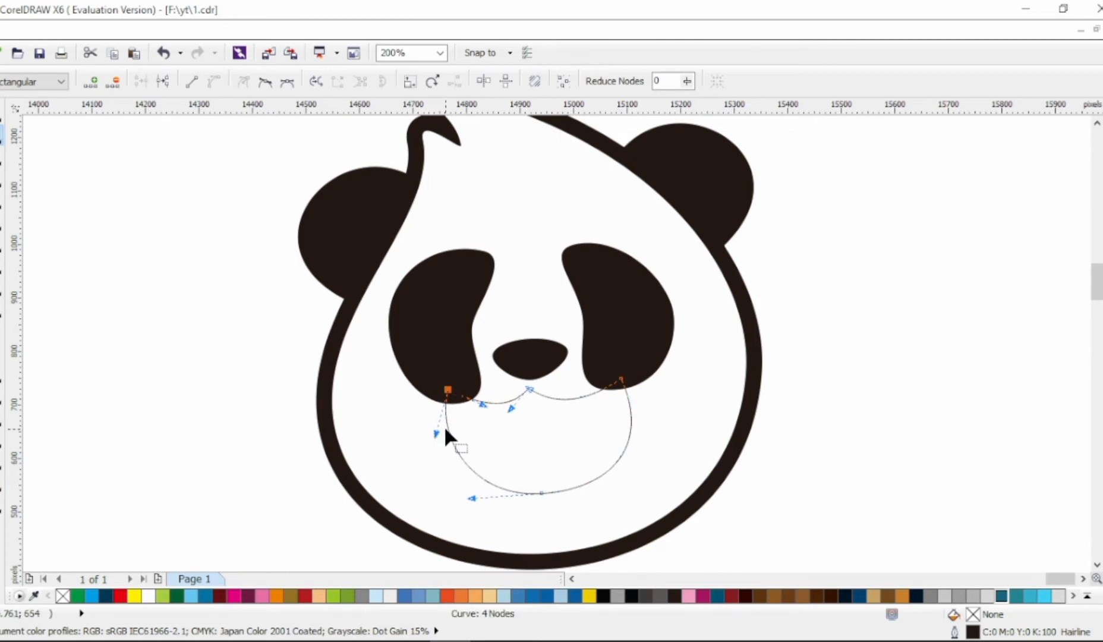
left_click(534, 388)
left_click_drag(534, 391, 534, 392)
left_click(1, 114)
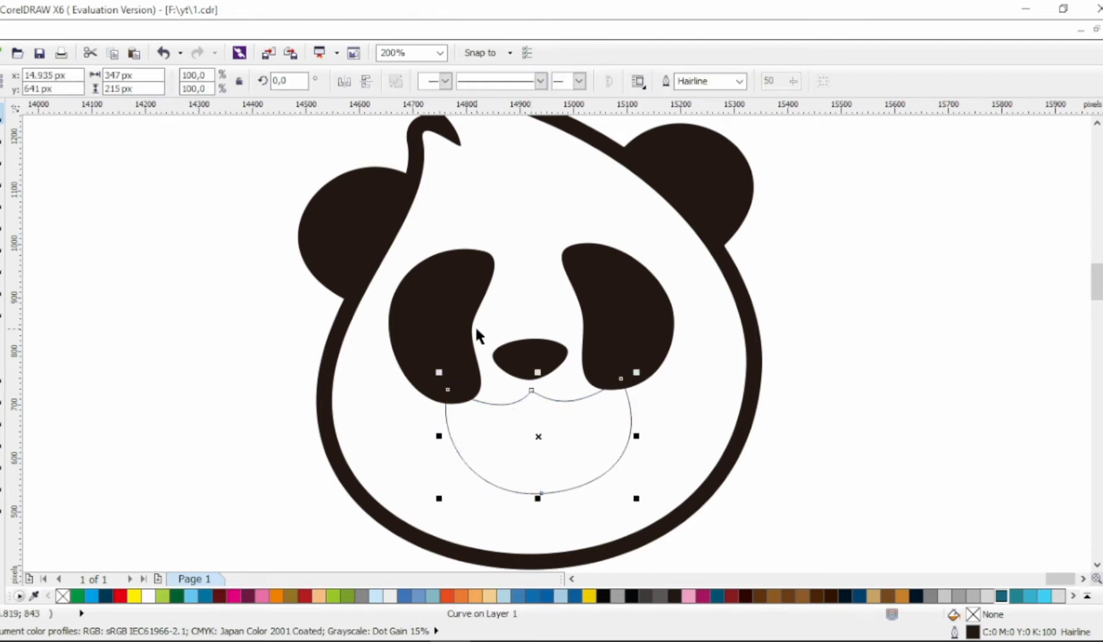
Scale the nose down slightly and fill the mouth shape with black.
left_click(524, 357)
left_click_drag(581, 360, 518, 345)
left_click(532, 391)
left_click(674, 596)
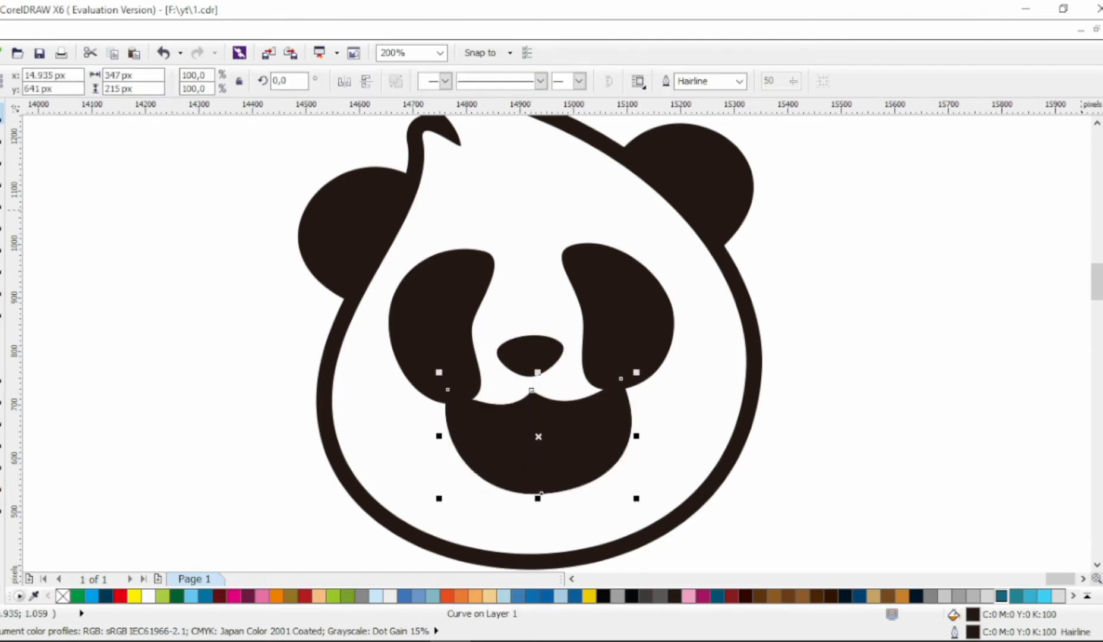
Draw a short vertical line about 80 px long connecting the nose to the mouth, with a 2.0 mm outline.
left_click(250, 380)
left_click(2, 200)
left_click(530, 367)
left_click(530, 410)
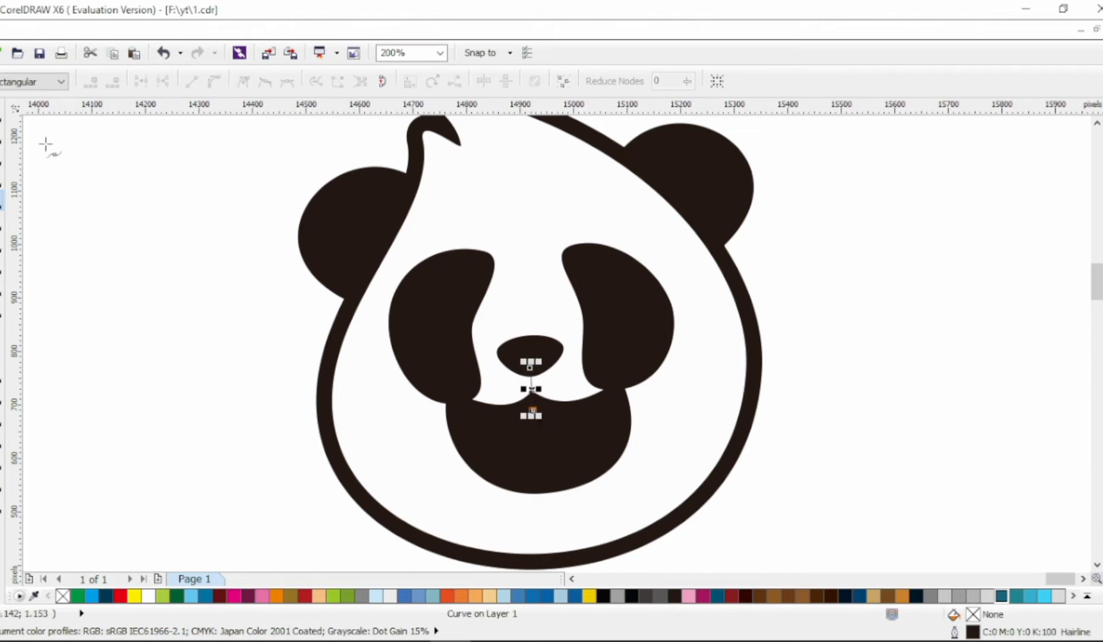
left_click(1, 114)
left_click(739, 81)
left_click(725, 133)
left_click(741, 82)
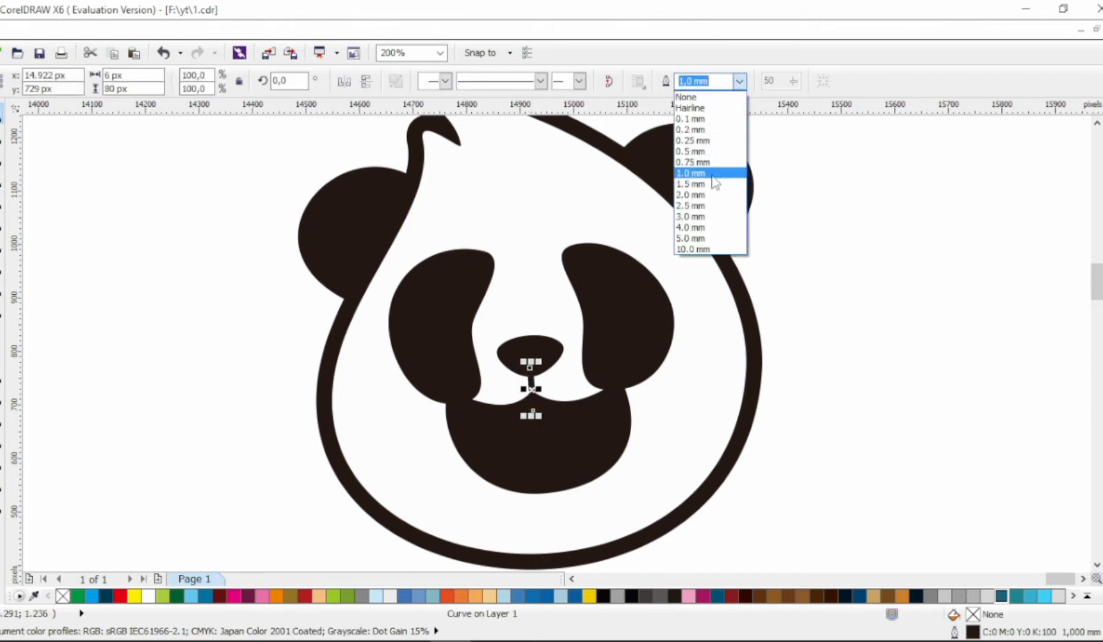
left_click(717, 195)
left_click(749, 272)
left_click(533, 383)
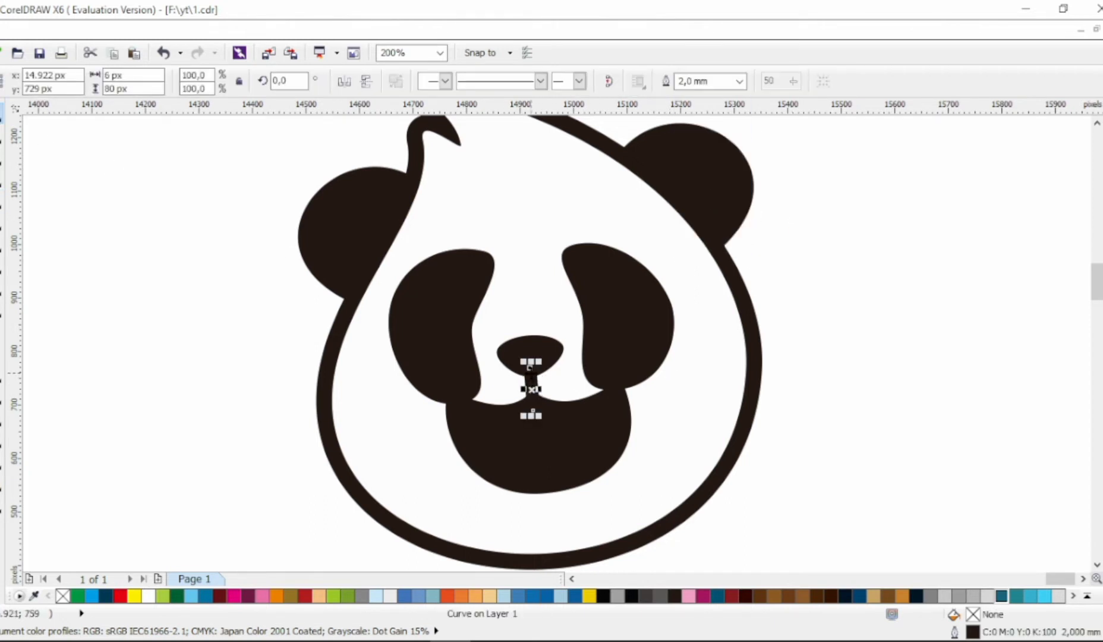
Bend the line below the nose slightly, thin its outline to 1.0 mm and center it under the nose.
left_click(2, 136)
scroll(520, 346, "up", 1)
left_click_drag(542, 423, 537, 424)
left_click(2, 115)
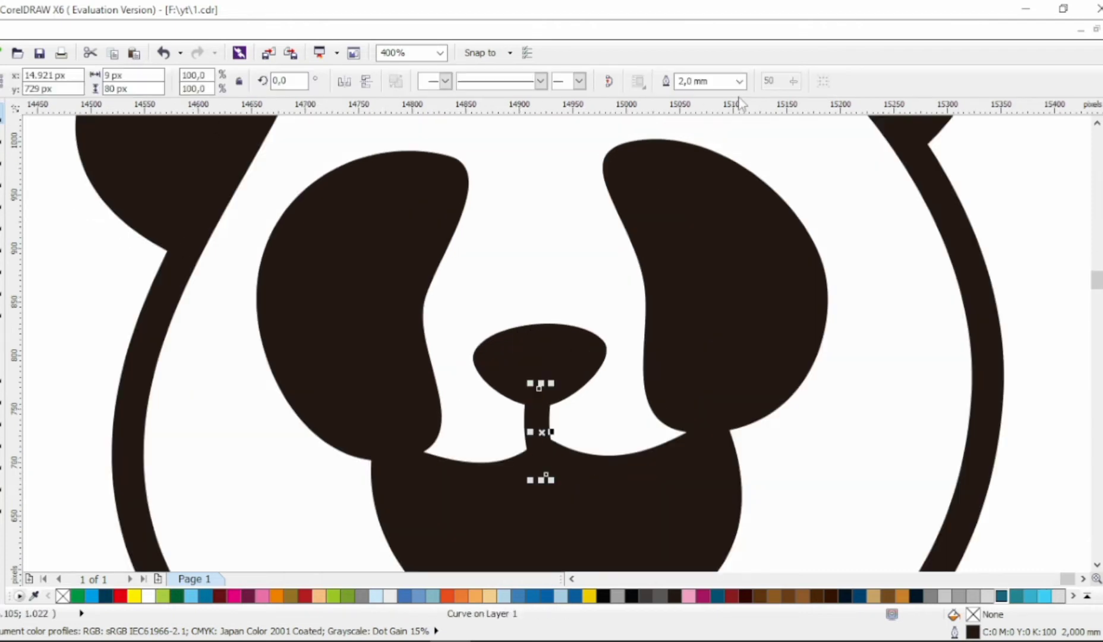
left_click(738, 83)
left_click(717, 174)
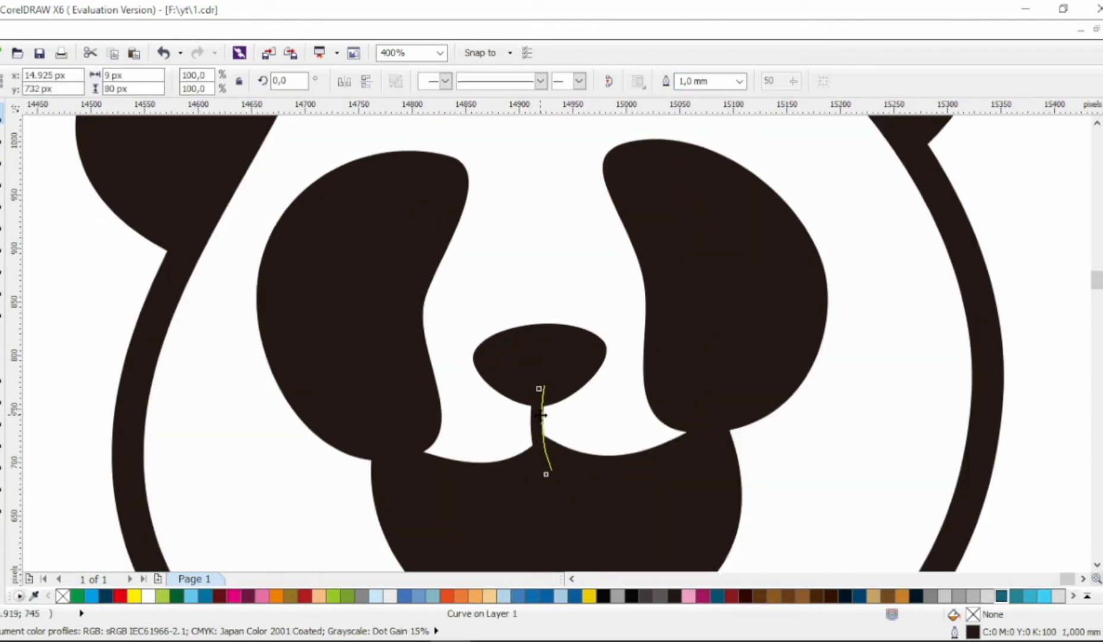
left_click_drag(535, 419, 540, 416)
Set the outline width of the line between nose and mouth to 1.5 mm.
scroll(540, 414, "down", 2)
left_click(779, 413)
scroll(540, 424, "up", 2)
left_click(545, 395)
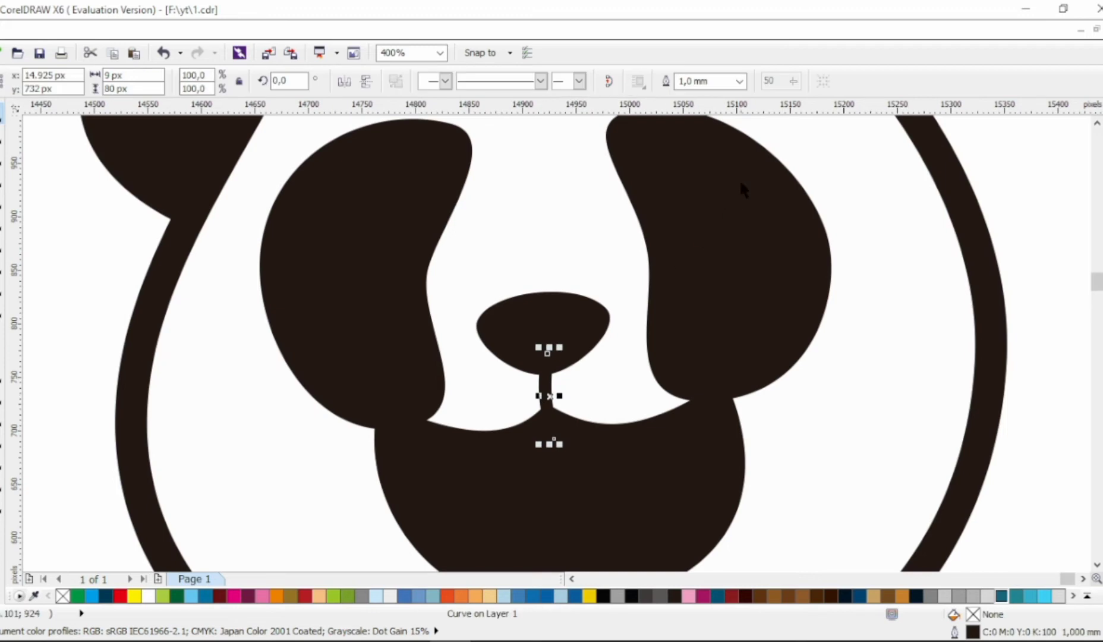
left_click(739, 81)
left_click(717, 185)
scroll(749, 267, "down", 2)
left_click(772, 311)
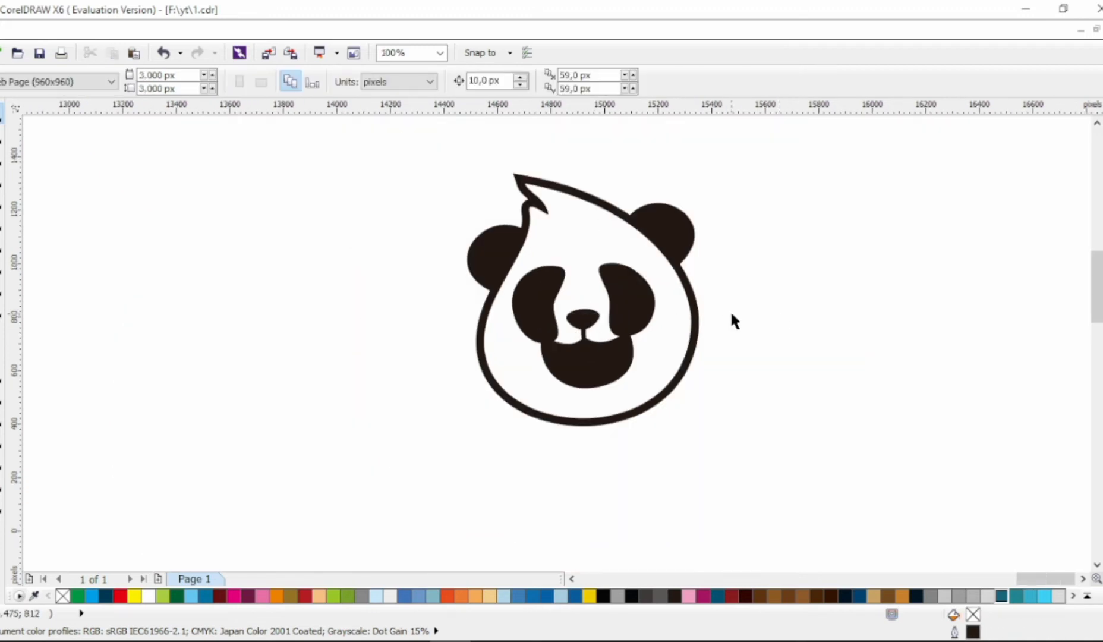
Move the bottom nodes of both eye patches outward and up so the patches meet the mouth corners.
scroll(575, 315, "up", 1)
left_click(486, 318)
left_click(2, 136)
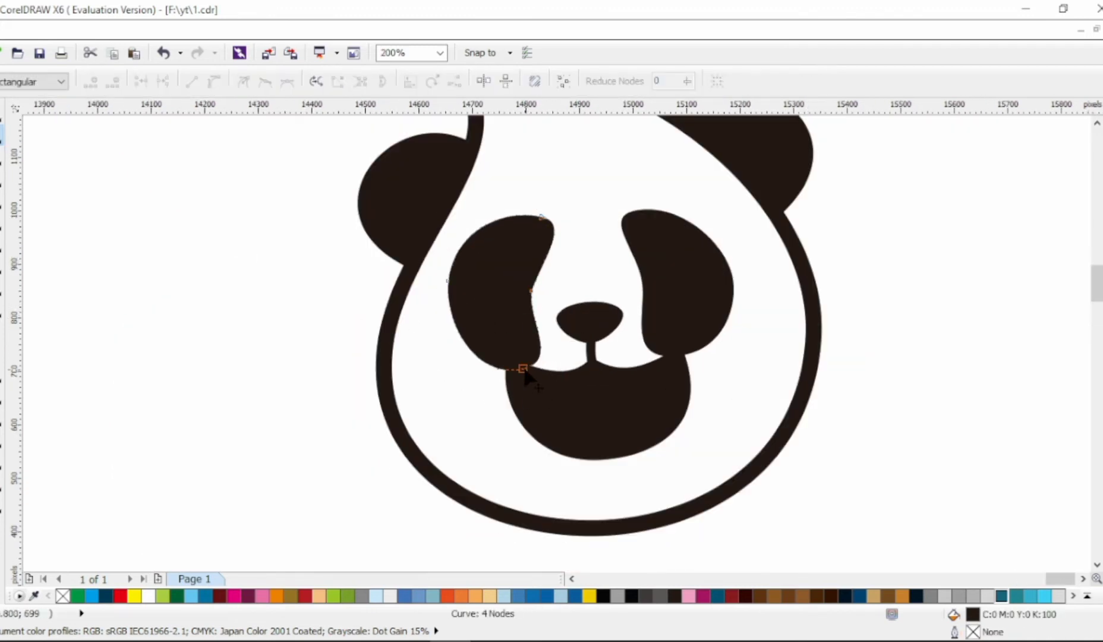
left_click_drag(522, 369, 502, 360)
left_click(695, 320)
left_click_drag(669, 357, 687, 347)
left_click_drag(687, 347, 687, 351)
Delete the middle inner-edge node of both eye patches to smooth their inner sides.
left_click(456, 277)
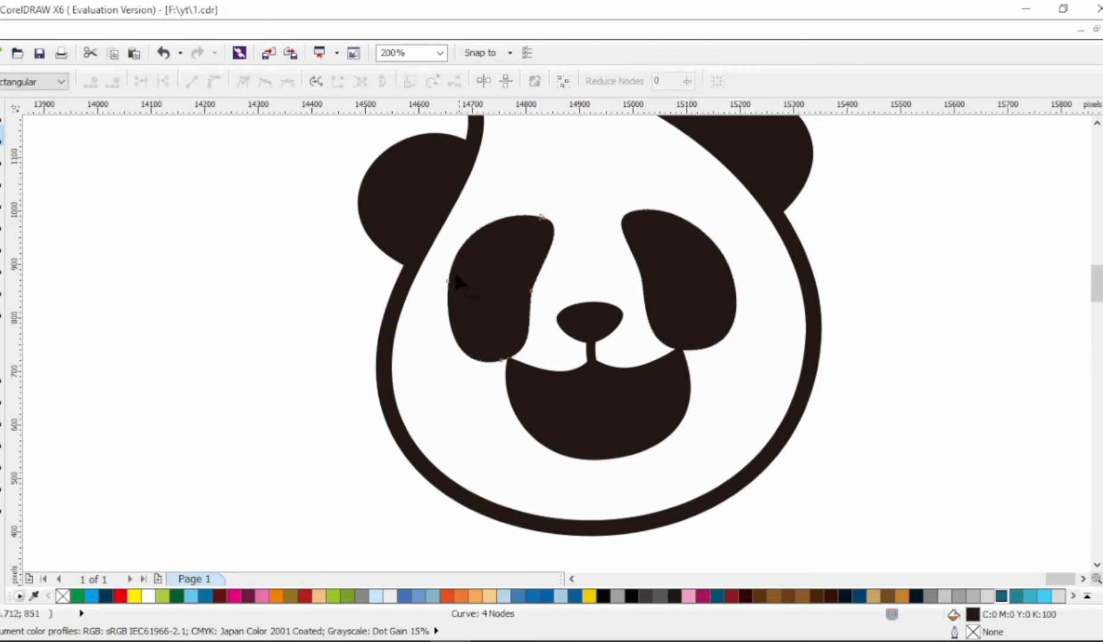
double_click(517, 278)
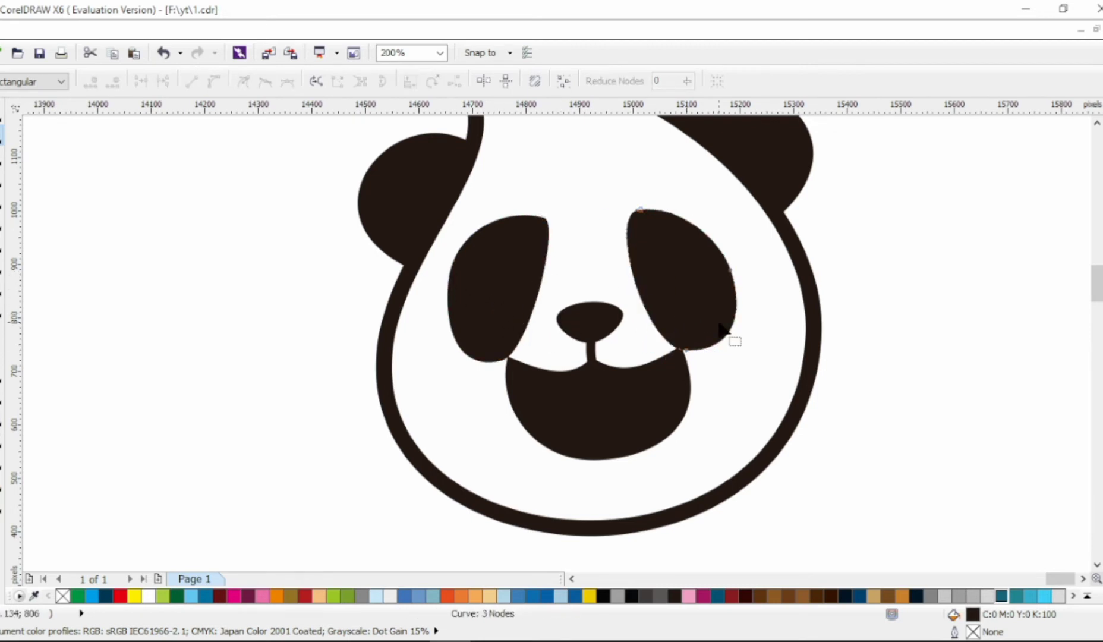
scroll(719, 327, "down", 1)
scroll(703, 310, "up", 1)
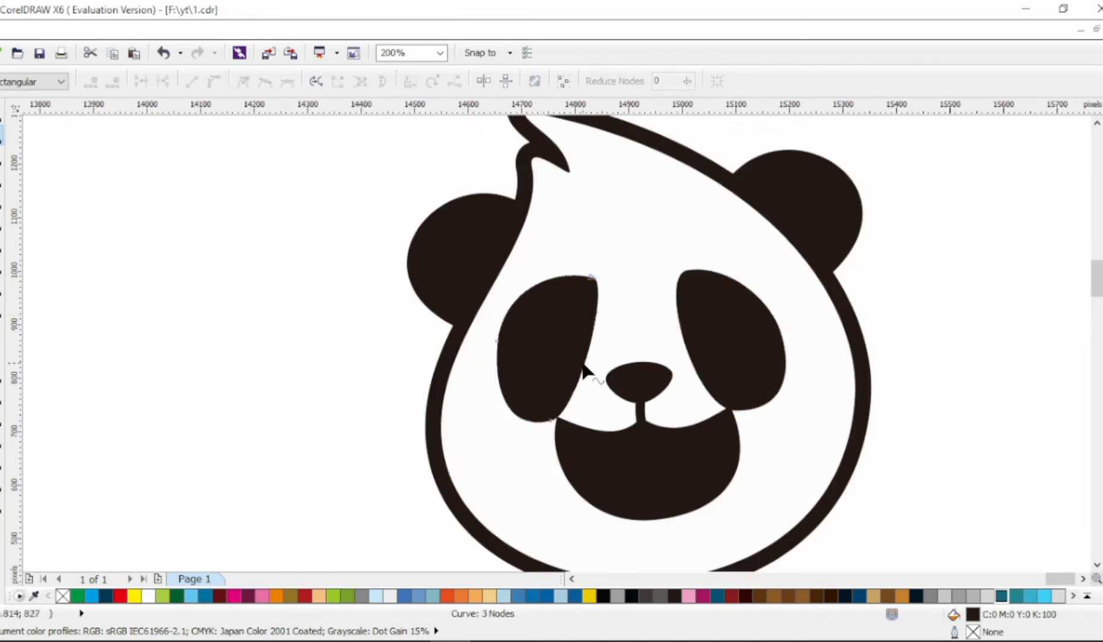
Add a node on each eye patch's inner edge and pull it slightly into the patch.
left_click_drag(582, 363, 571, 360)
left_click_drag(585, 315, 587, 321)
left_click(691, 359)
left_click_drag(692, 360, 700, 358)
left_click(581, 355)
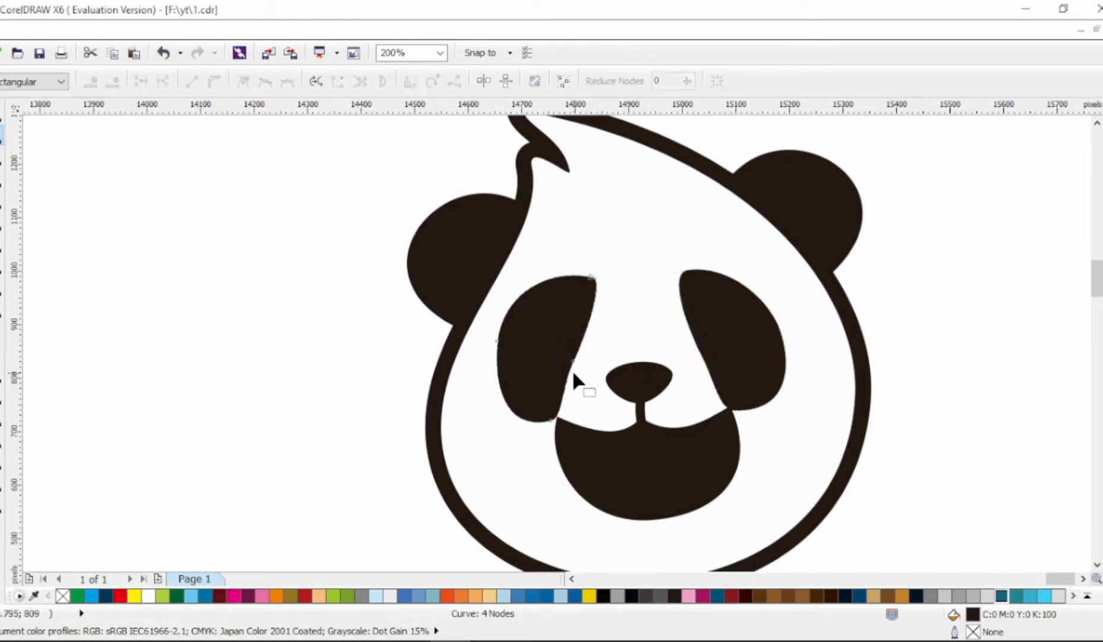
Round and widen the upper inner ends of both eye patches and deepen the right patch's inner curve.
left_click(590, 276)
left_click_drag(605, 279, 621, 298)
left_click(685, 277)
left_click(690, 271)
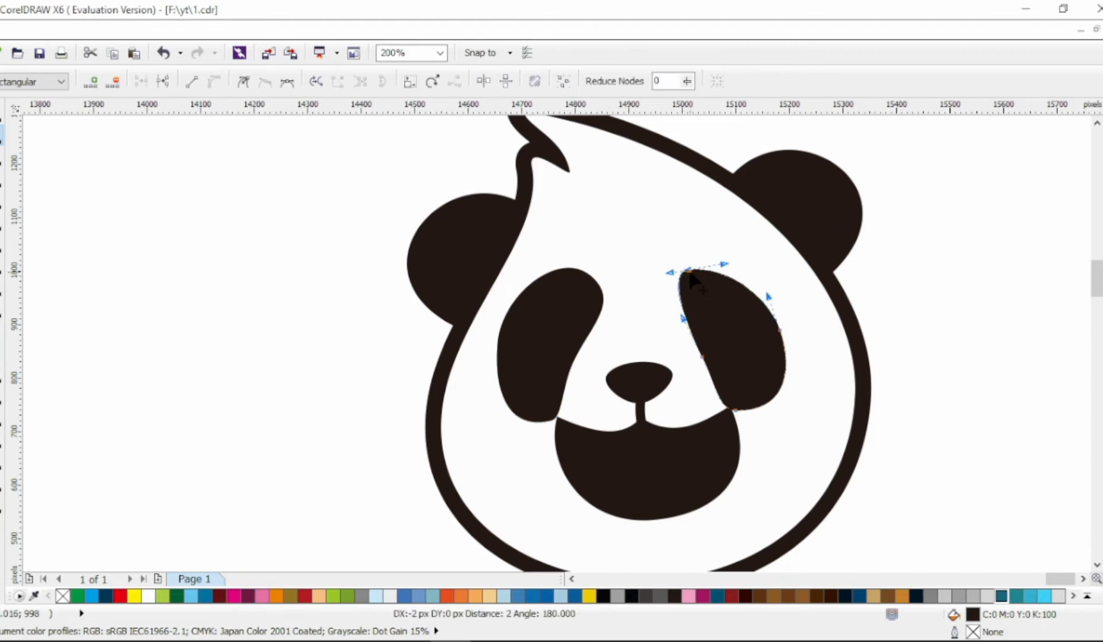
left_click_drag(690, 272, 651, 293)
left_click_drag(682, 318, 685, 319)
left_click_drag(702, 357, 706, 357)
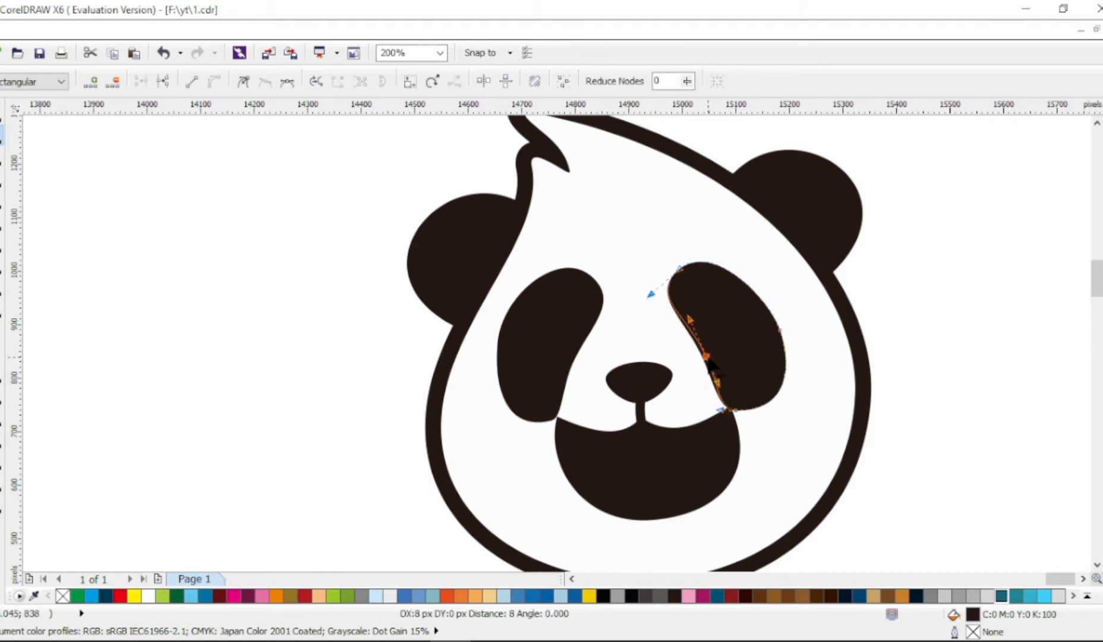
mouse_move(688, 318)
left_mouse_down()
mouse_move(694, 331)
mouse_move(681, 334)
left_mouse_up()
left_click_drag(681, 335, 678, 337)
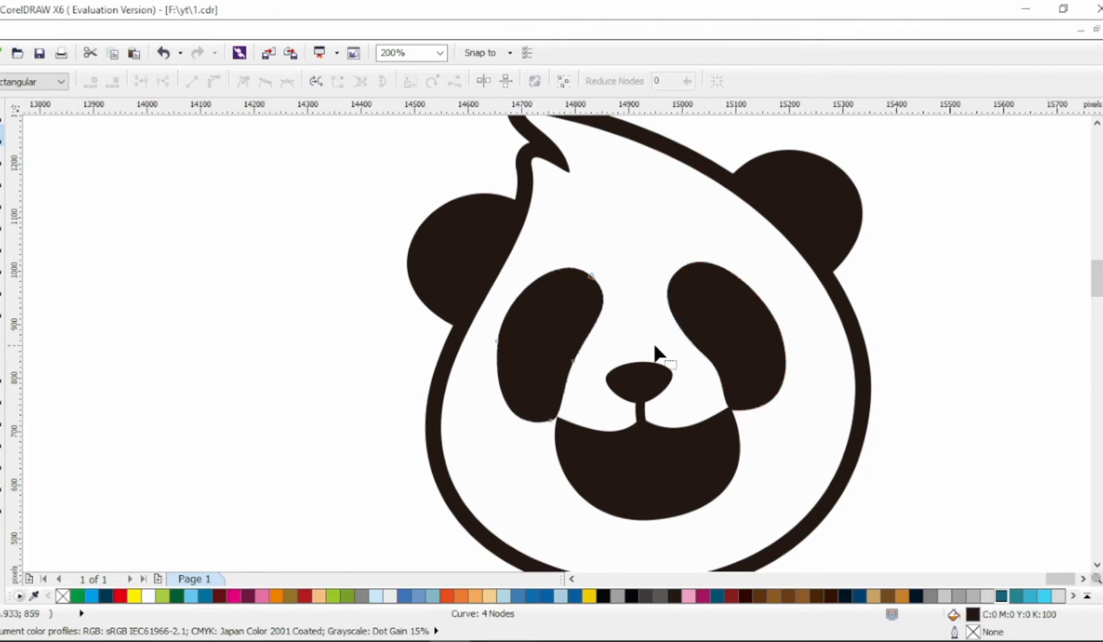
Adjust the mouth's bottom node and pull its right side slightly inward.
scroll(659, 357, "down", 1)
left_click(724, 422)
left_click_drag(650, 487, 645, 485)
left_click_drag(761, 442, 755, 442)
key("space")
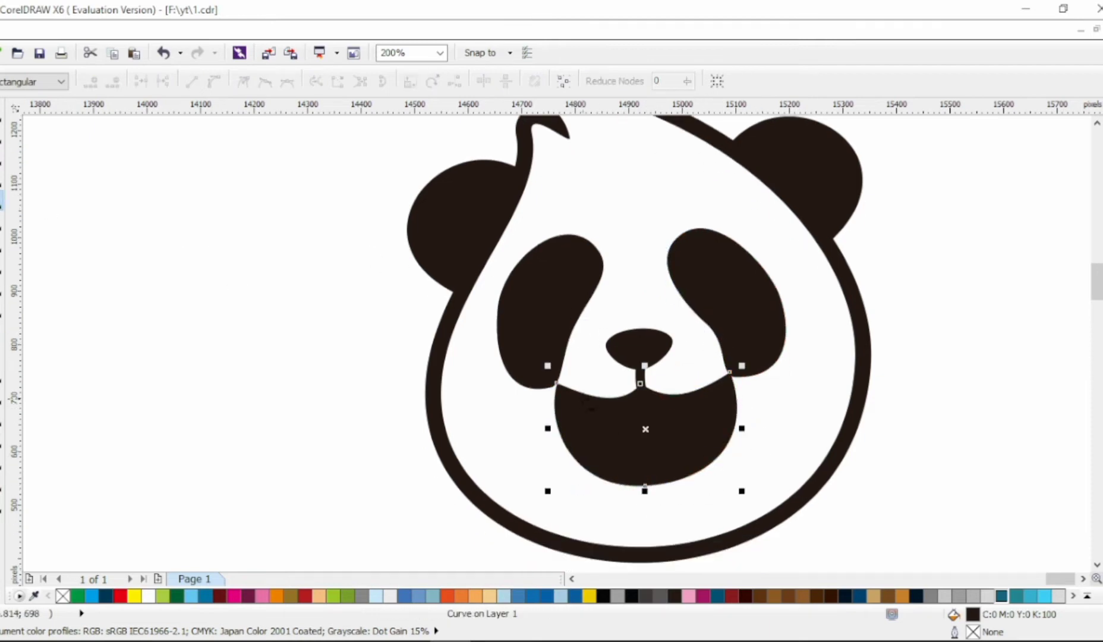
Draw a closed five-node strip for the upper teeth just below the mouth's upper edge.
left_click(645, 397)
left_click(575, 403)
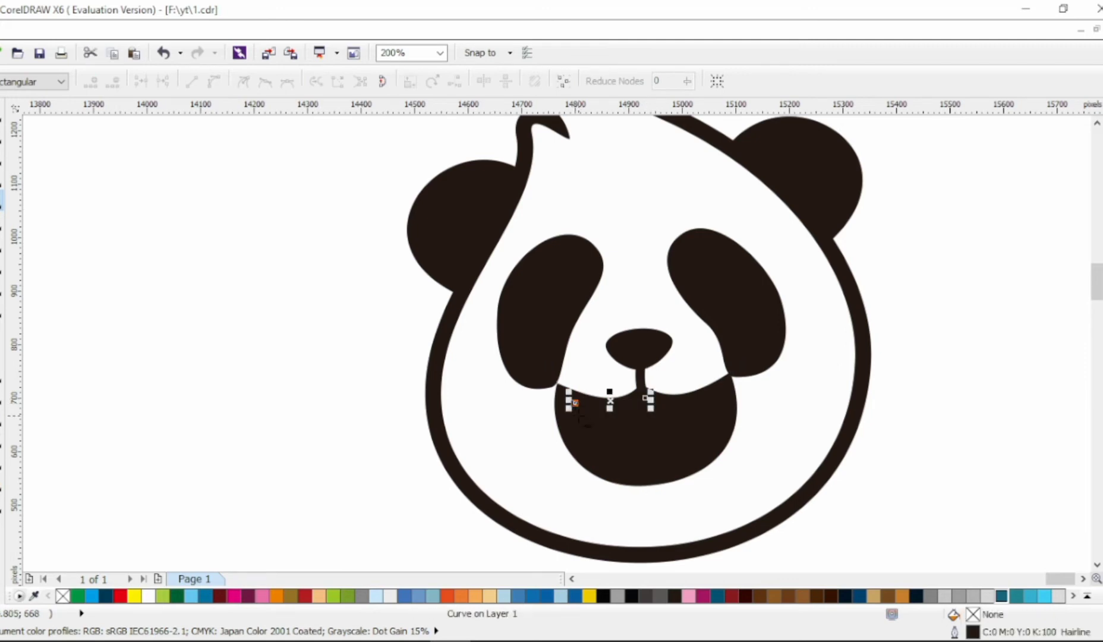
left_click(646, 399)
scroll(616, 426, "up", 1)
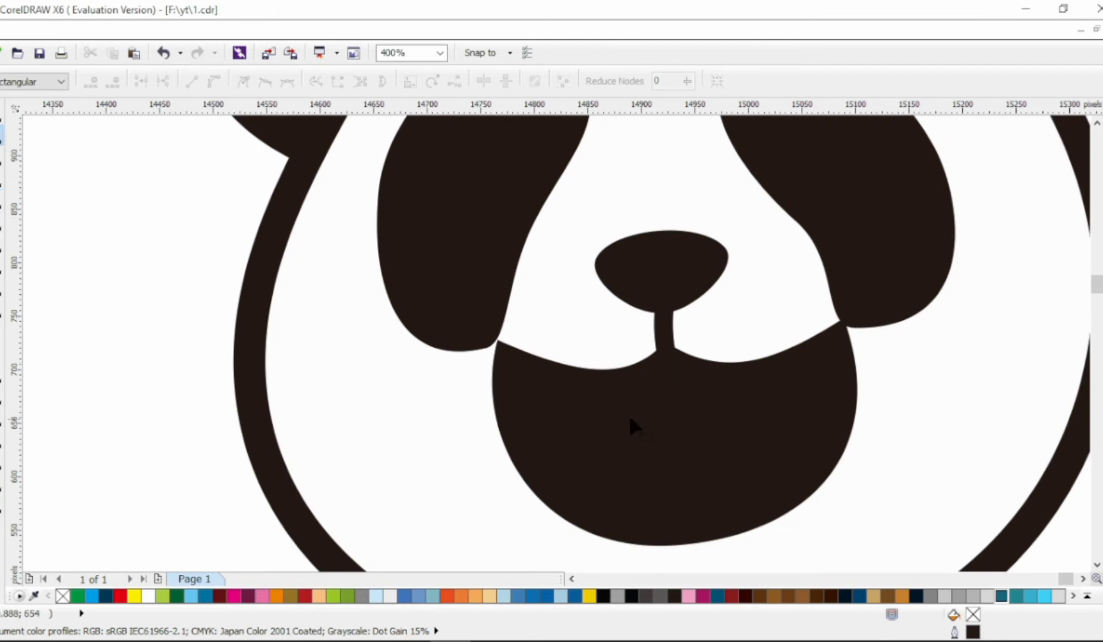
left_click(666, 402)
Convert the upper teeth strip's segments to curves and bend them to follow the mouth's two-arched upper edge.
key("ctrl+a")
left_click(214, 83)
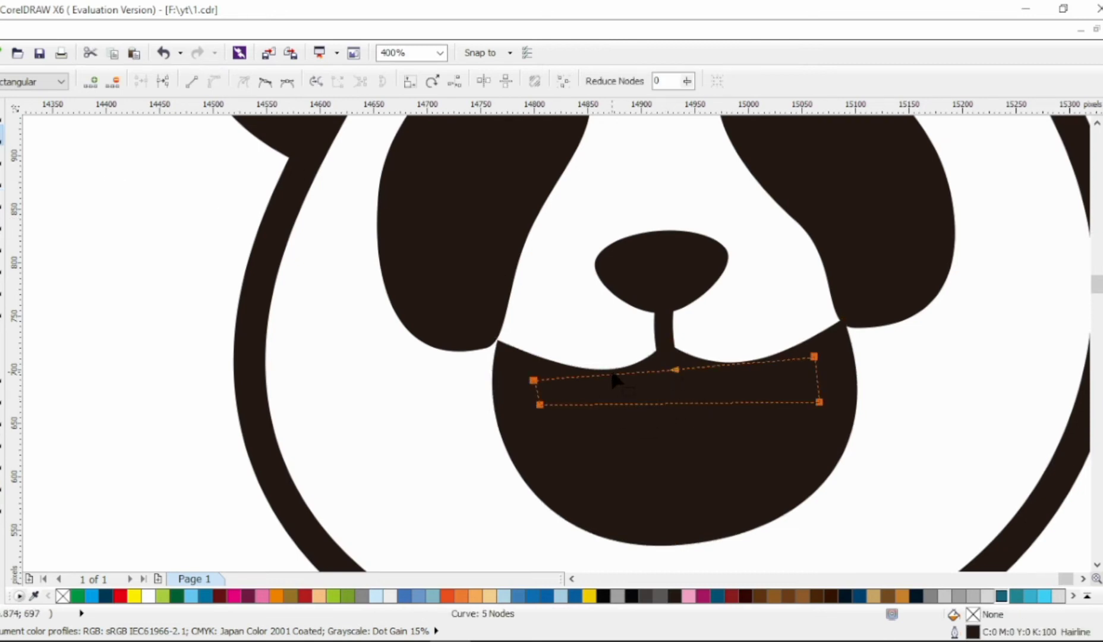
left_click_drag(611, 374, 608, 389)
left_click_drag(740, 363, 737, 376)
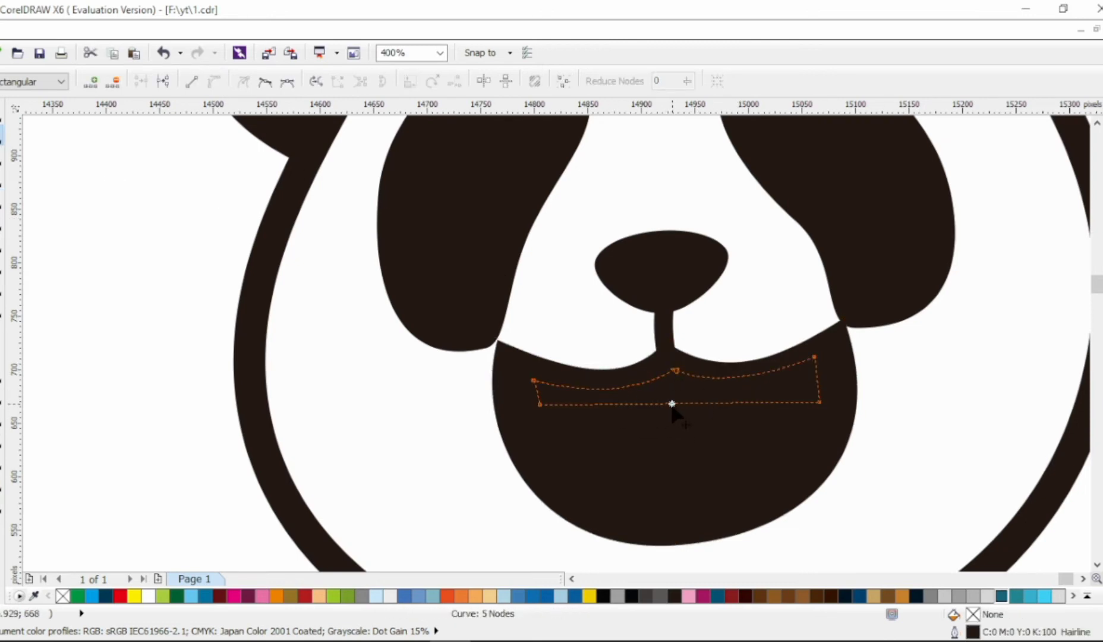
left_click_drag(672, 404, 672, 425)
left_click(819, 402)
left_click_drag(812, 381, 818, 378)
left_click_drag(539, 405, 541, 413)
left_click(538, 402)
left_click(541, 404)
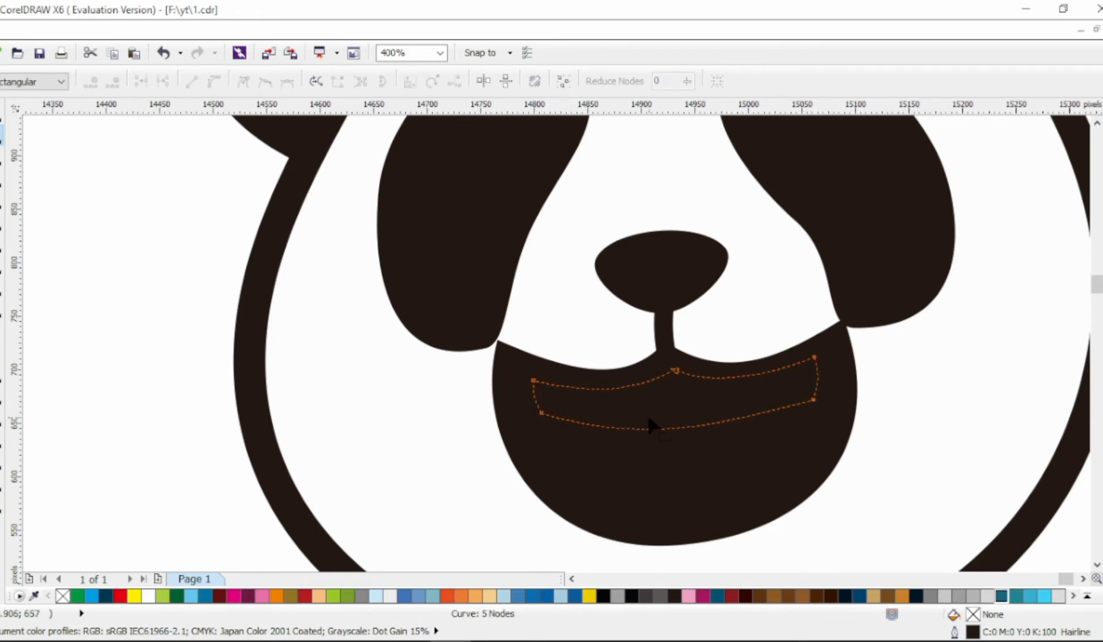
Fill the upper teeth strip with white and remove its outline.
key("space")
left_click(148, 596)
right_click(62, 596)
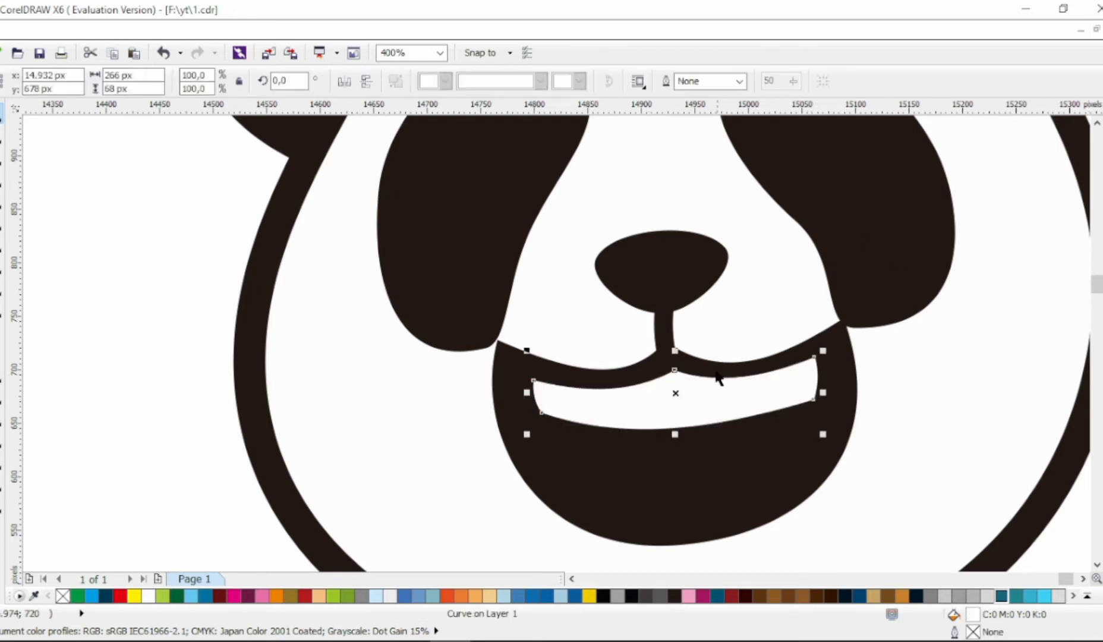
Raise the upper teeth strip's left and lower corners and refine its center peak to make the strip thinner.
key("space")
left_click(530, 379)
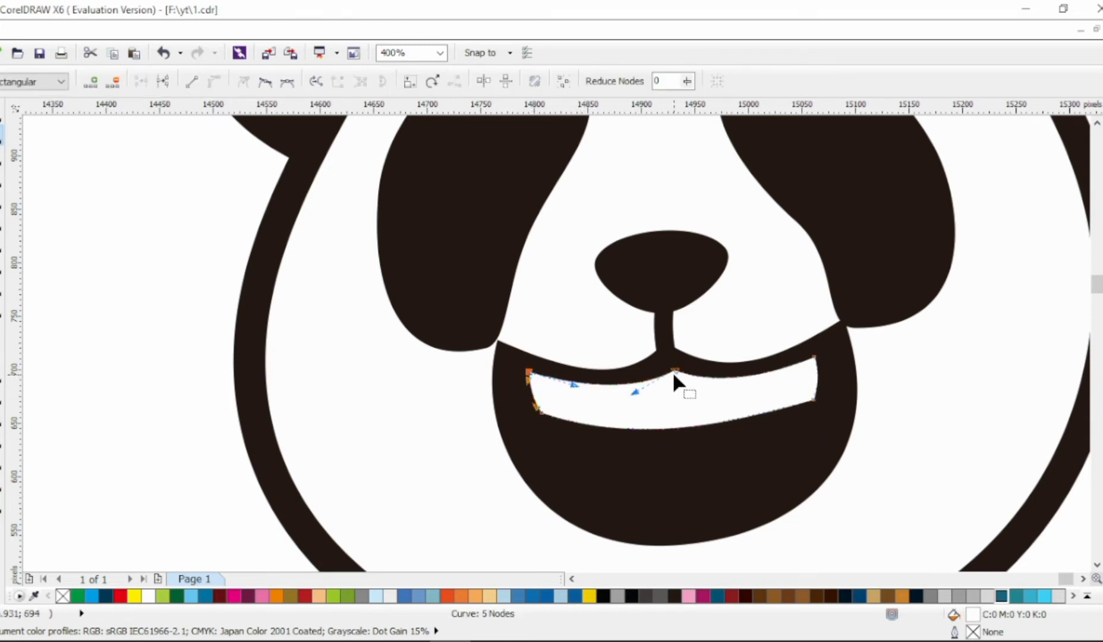
left_click_drag(630, 393, 635, 395)
left_click_drag(541, 413, 541, 403)
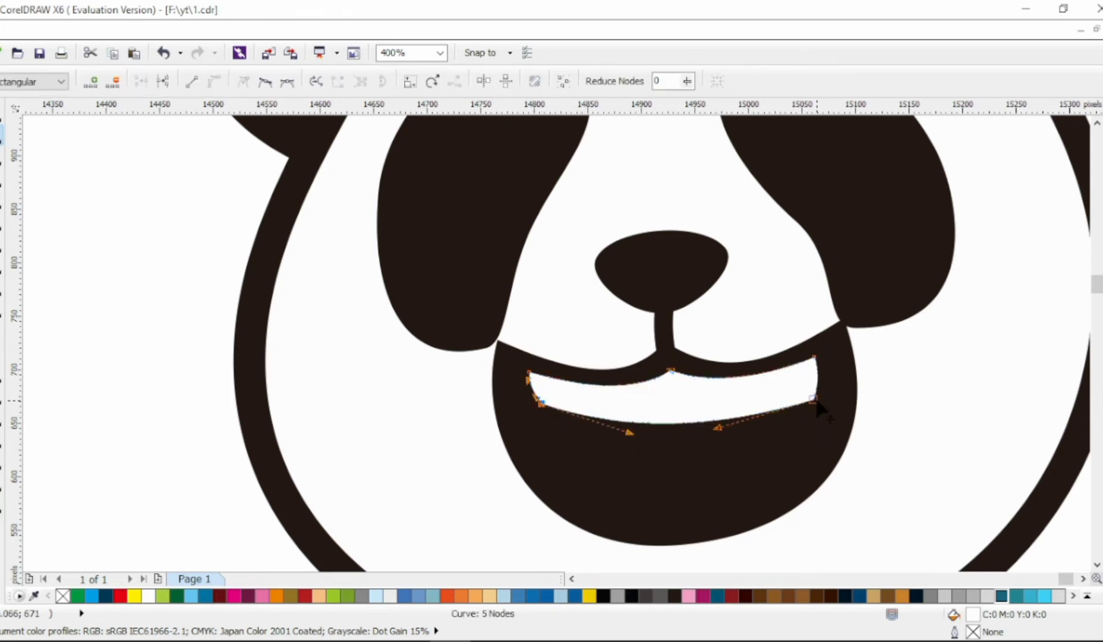
left_click_drag(817, 402, 820, 391)
left_click(609, 409)
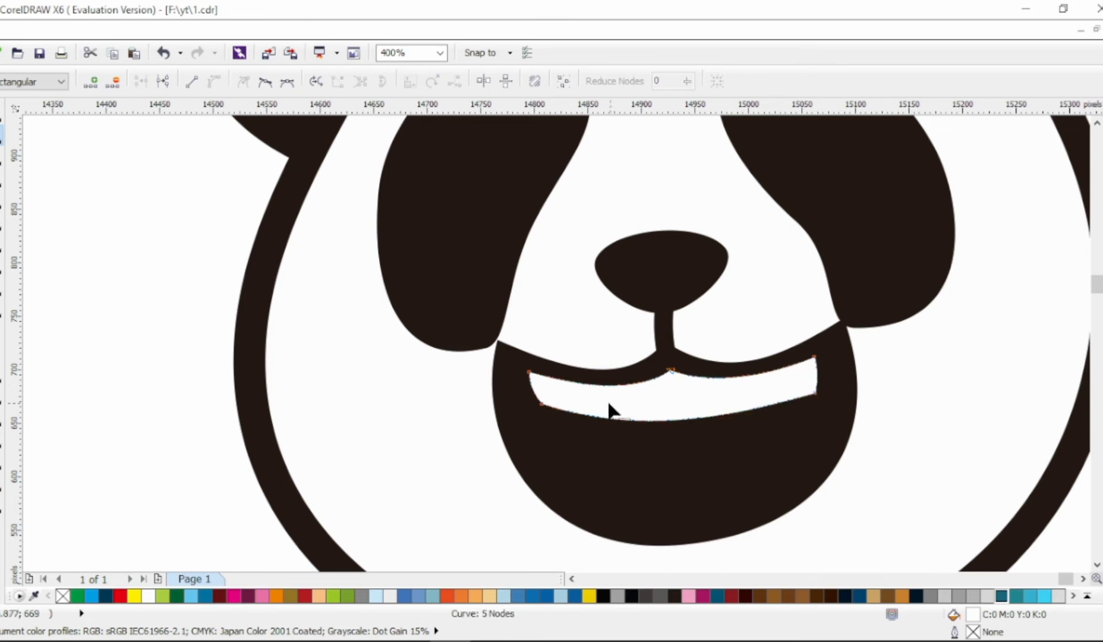
Adjust the handles at the upper teeth strip's left end and lower edge into an even, shallow curve.
left_click(814, 391)
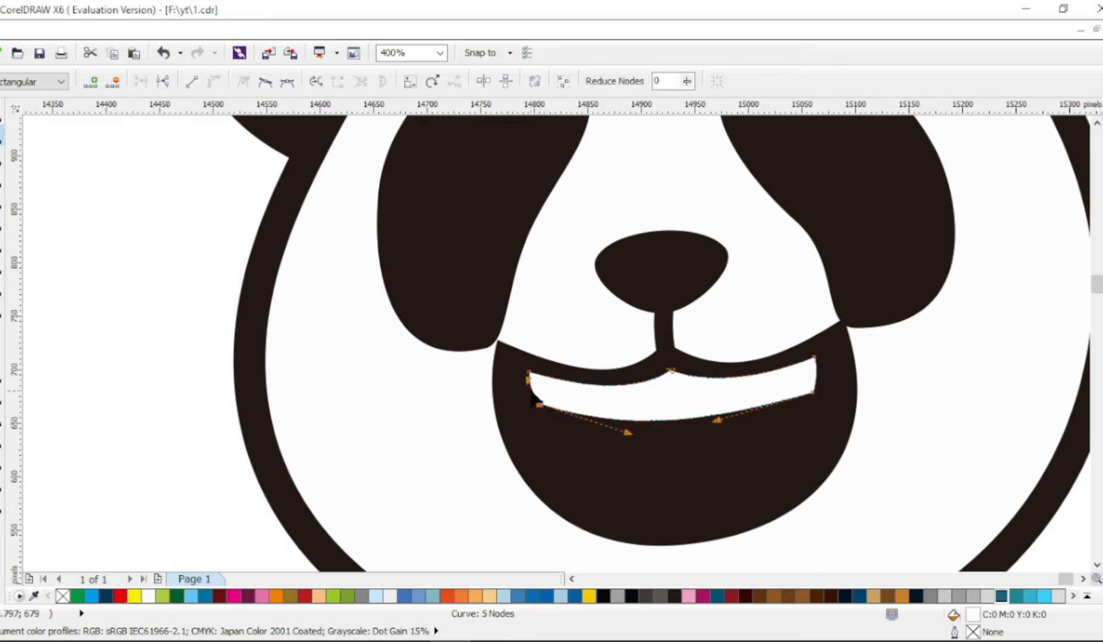
left_click_drag(526, 385, 530, 385)
left_click(540, 404)
left_click_drag(626, 433, 623, 420)
left_click_drag(717, 419, 754, 420)
left_click_drag(624, 420, 616, 425)
scroll(678, 408, "down", 1)
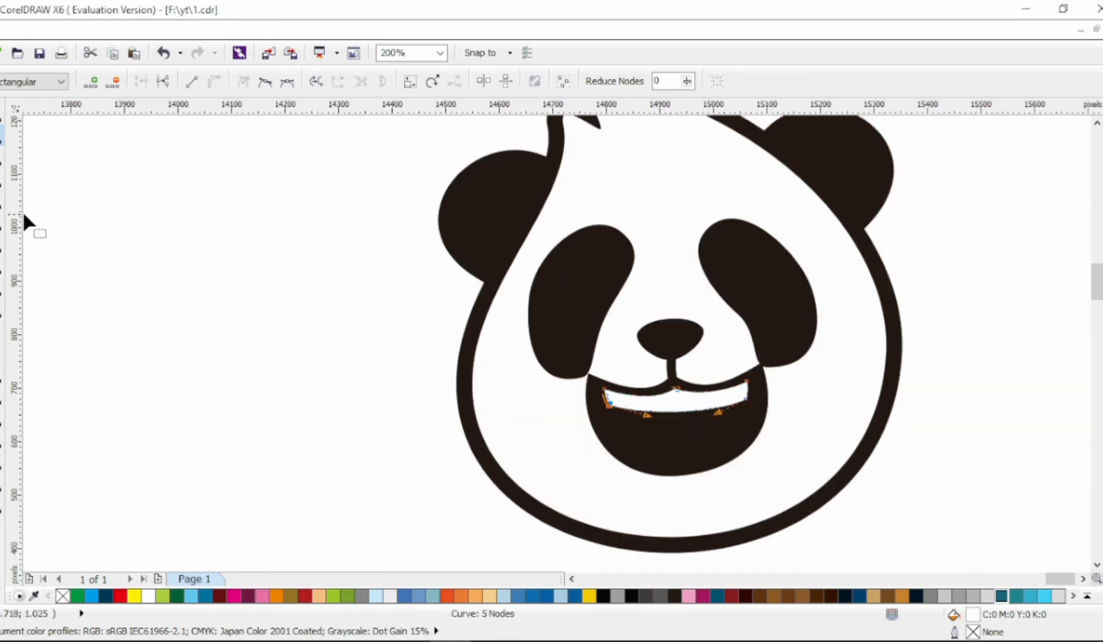
Draw a closed four-point strip for the lower teeth near the bottom of the mouth.
left_click(2, 200)
scroll(684, 440, "up", 1)
left_click(558, 474)
left_click(562, 443)
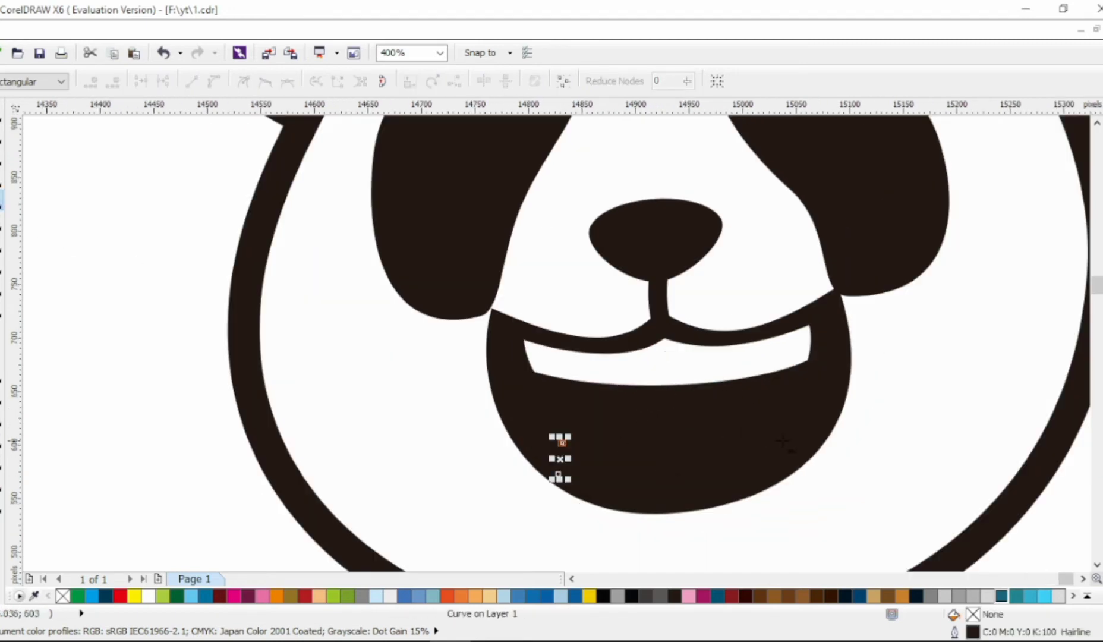
left_click(558, 474)
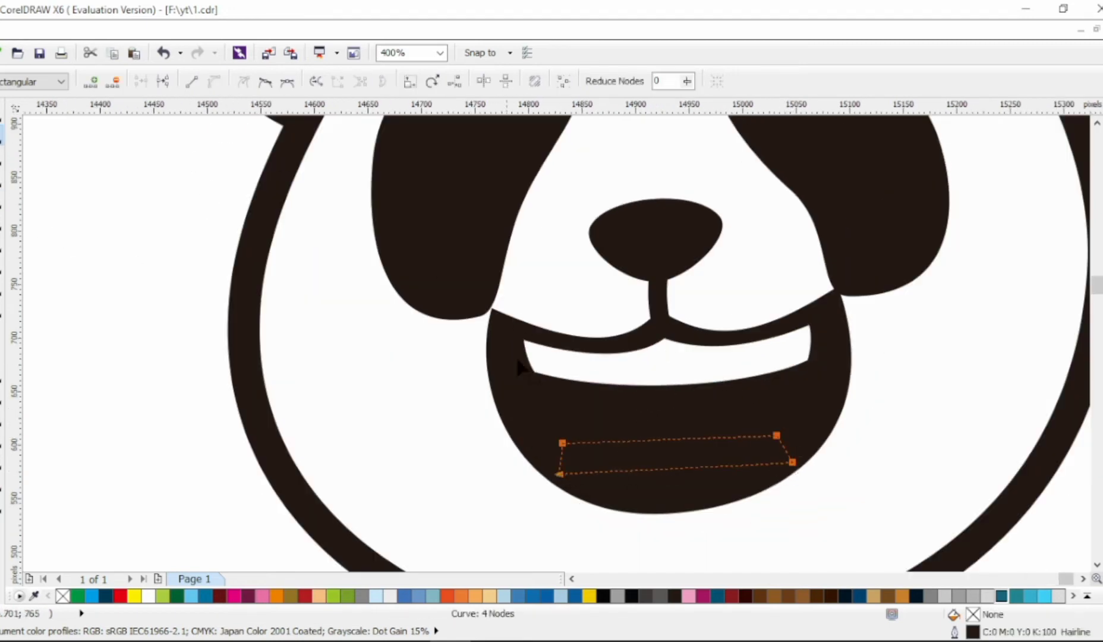
Bend the lower teeth strip's long edges into downward arcs and fill it with white without an outline.
left_click_drag(675, 468, 674, 483)
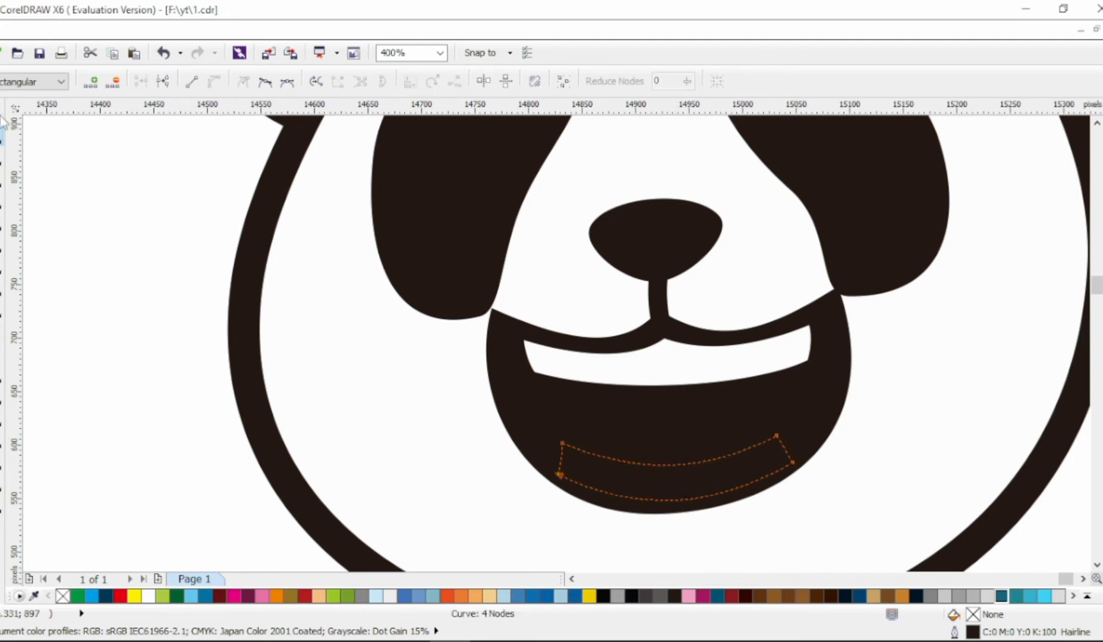
key("space")
left_click(1102, 300)
right_click(1101, 135)
scroll(545, 401, "down", 1)
key("Escape")
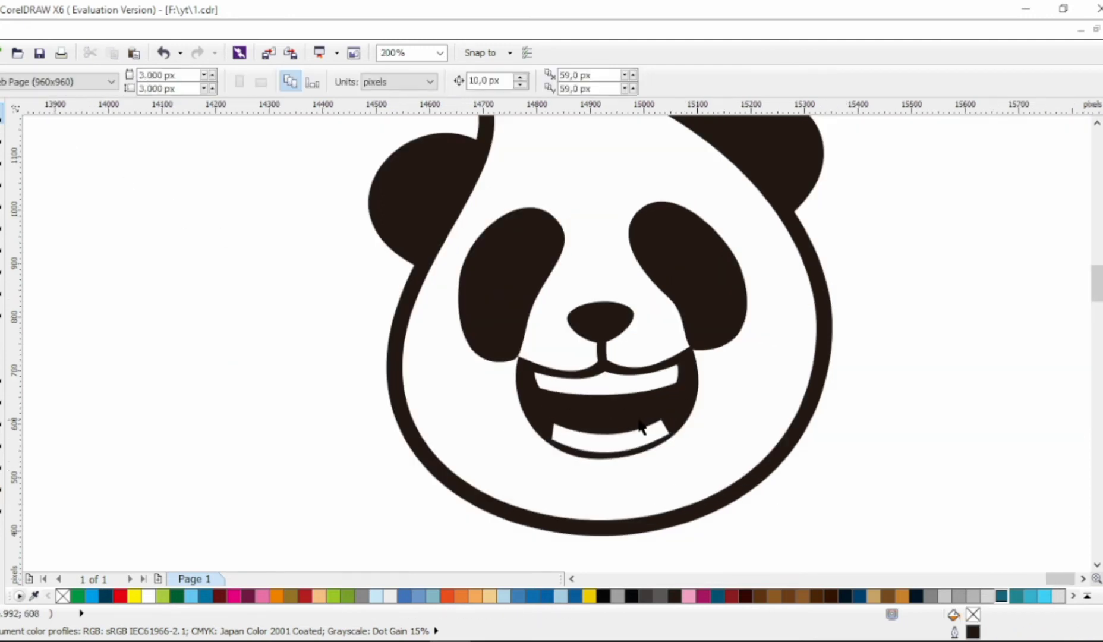
Narrow the lower teeth strip slightly from its right side.
scroll(640, 417, "up", 1)
left_click(680, 440)
left_click_drag(704, 451, 697, 453)
scroll(697, 455, "down", 2)
key("Escape")
key("Right")
key("Up")
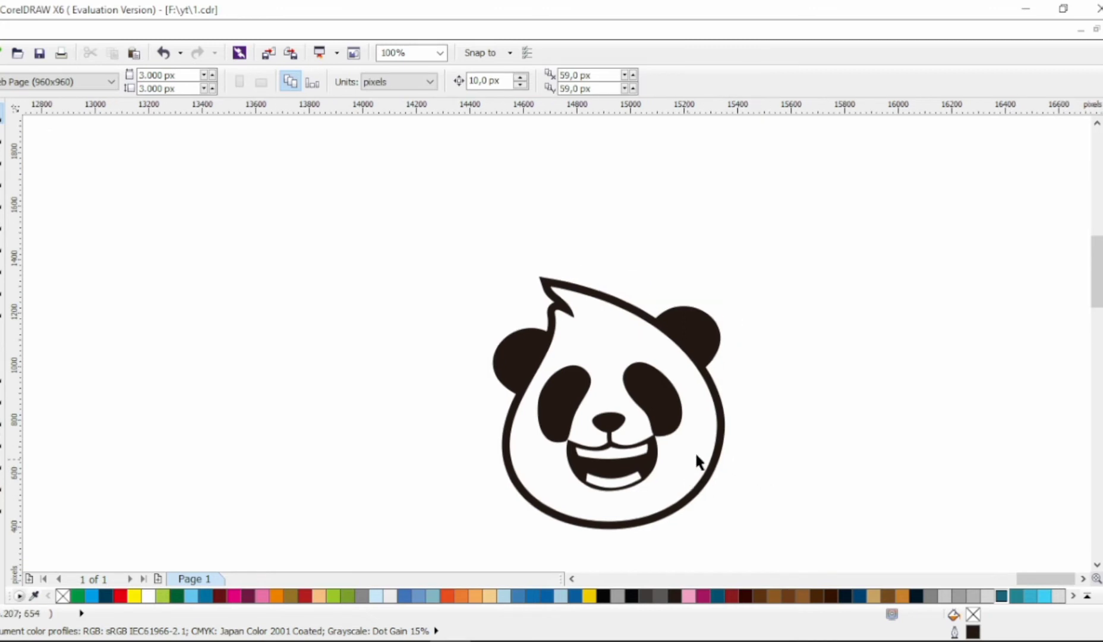
Draw a short, slanted two-point closed shape across the middle of the left eye patch.
scroll(658, 372, "up", 1)
key("F10")
scroll(508, 375, "up", 1)
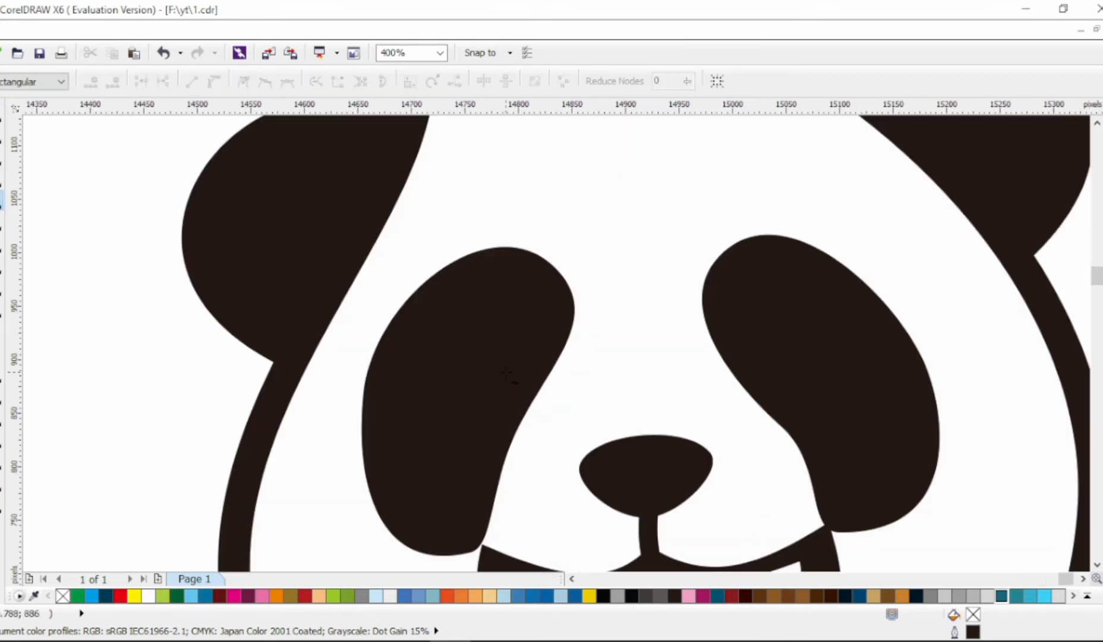
left_click(435, 396)
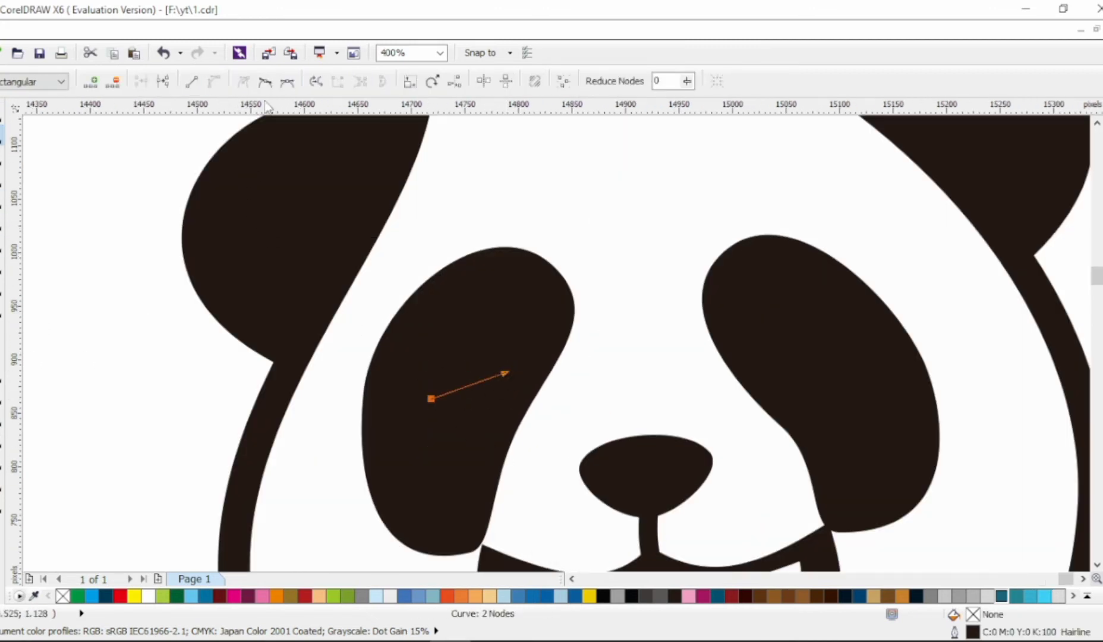
left_click(467, 385)
left_click(467, 385)
Bend the edges of the left eye shape upward and adjust its ends into a smiling crescent with a thicker outer end.
left_click_drag(467, 386, 464, 402)
left_click_drag(394, 377, 450, 427)
left_click_drag(446, 376, 428, 398)
double_click(470, 400)
left_click_drag(508, 374, 505, 373)
left_click_drag(450, 366, 461, 364)
Fill the eye crescent with white without an outline and place a horizontally mirrored copy, about 75 px wide, on the right eye patch.
left_click_drag(461, 385, 823, 368)
left_click(1, 112)
left_click(1102, 225)
left_click(1102, 214)
right_click(1102, 123)
right_click(864, 374)
left_click(344, 81)
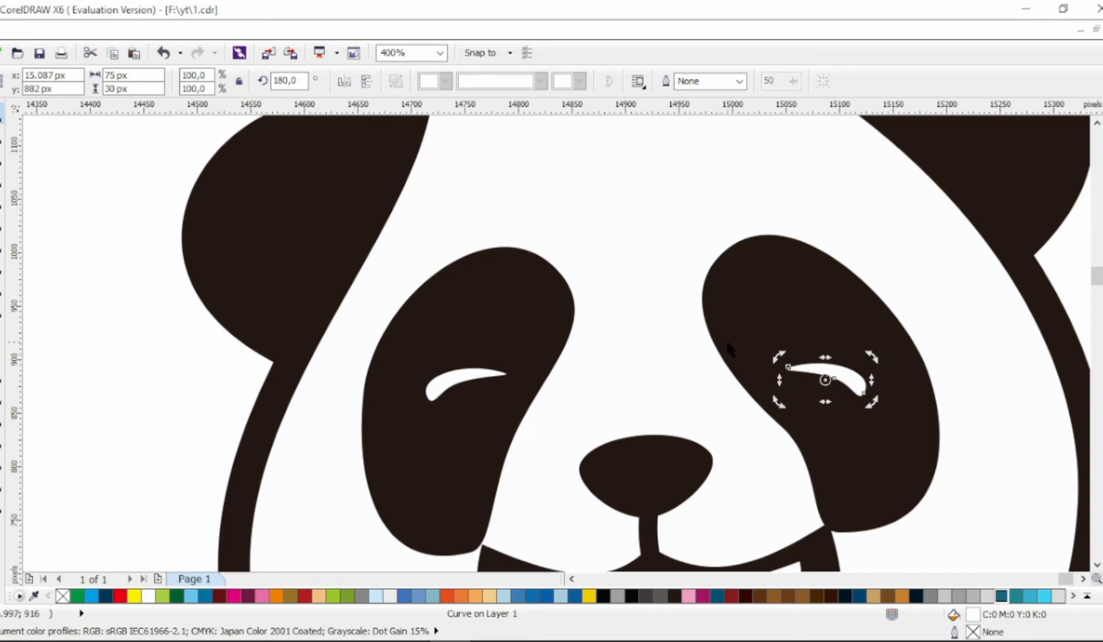
Thicken the outer end and raise the upper curve of the left eye crescent by adjusting its nodes and handles.
scroll(709, 348, "down", 2)
left_click(695, 351)
scroll(686, 351, "up", 1)
left_click(1, 139)
scroll(585, 311, "up", 1)
left_click(618, 383)
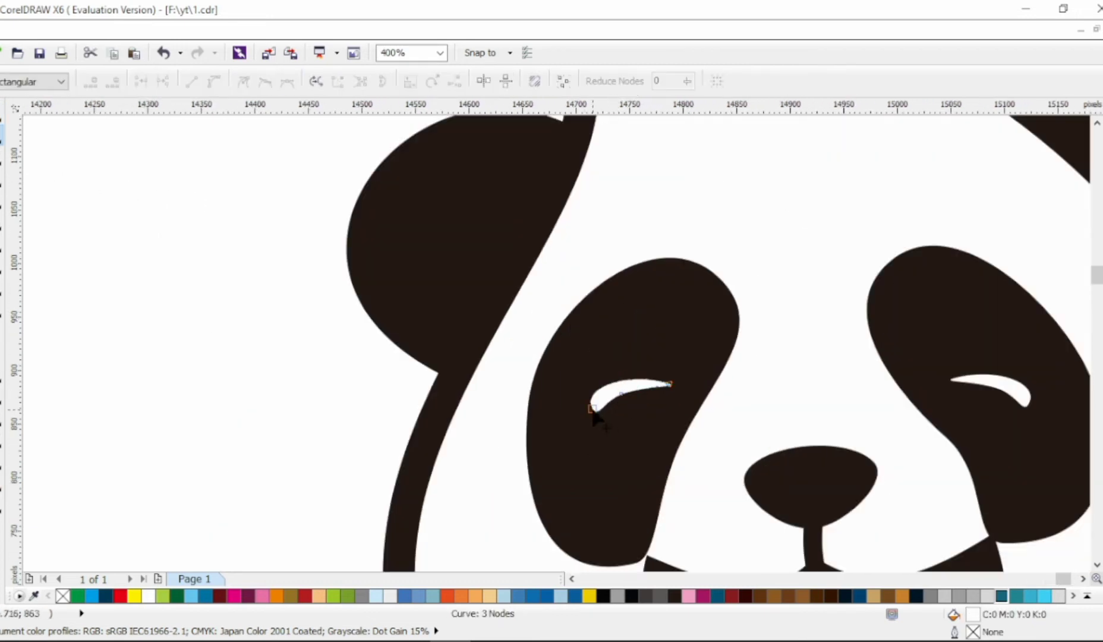
left_click_drag(594, 411, 596, 418)
left_click_drag(632, 381, 624, 366)
left_click(621, 393)
scroll(589, 410, "down", 1)
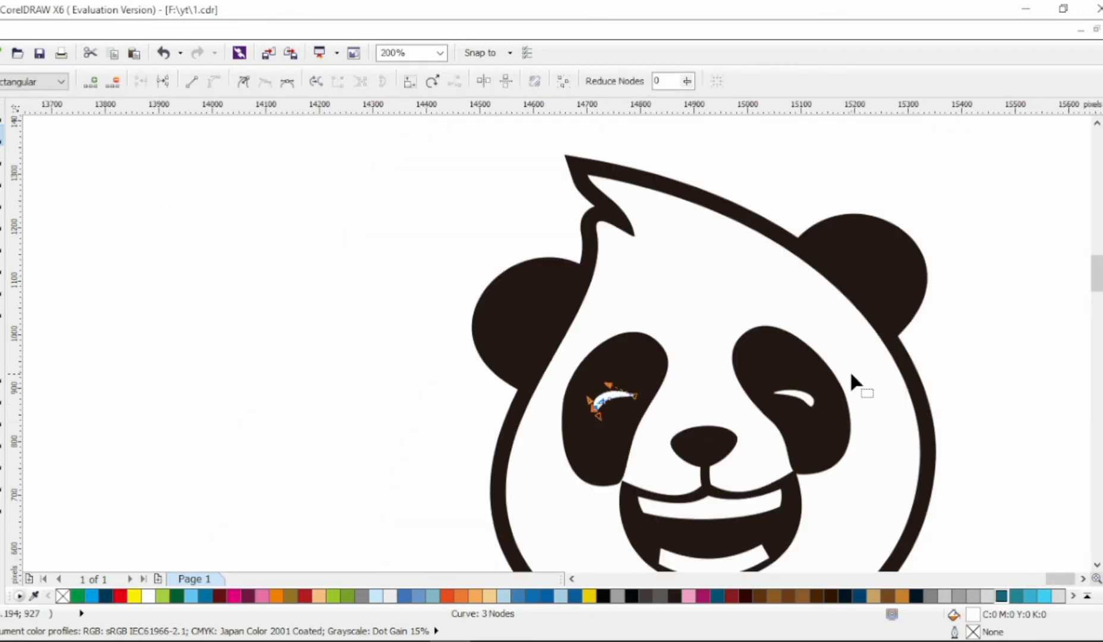
Make the right eye crescent match the thicker left one.
scroll(850, 380, "up", 1)
left_click(708, 418)
left_click(740, 421)
left_click_drag(739, 421, 774, 431)
scroll(774, 430, "down", 2)
scroll(719, 467, "up", 2)
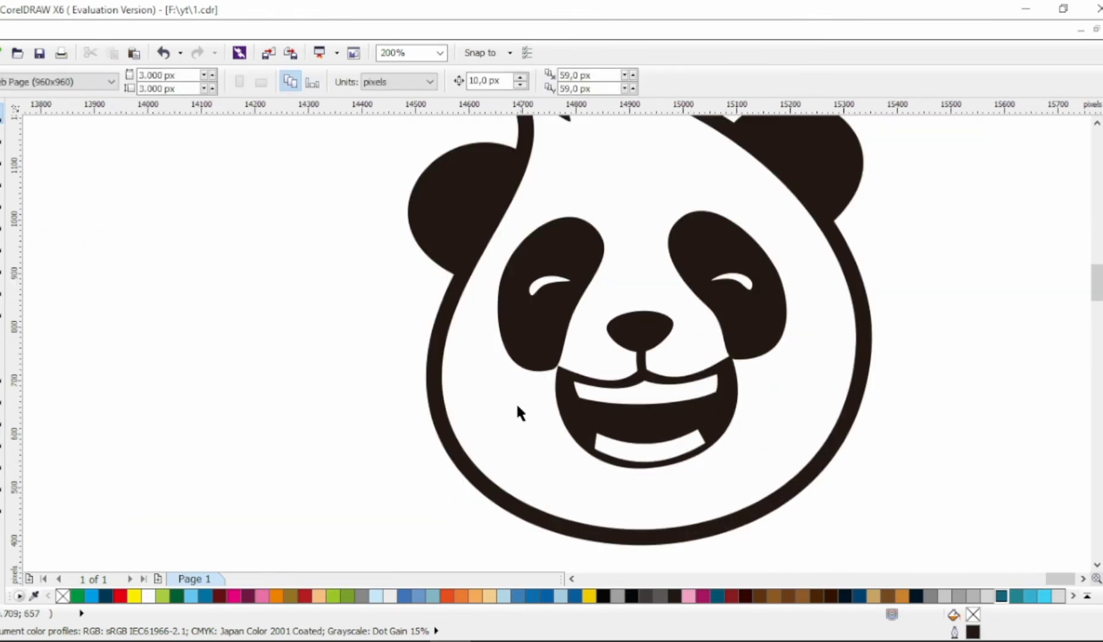
Draw a two-point closed shape below the mouth and bend one long edge down toward the chin.
key("F10")
left_click(579, 484)
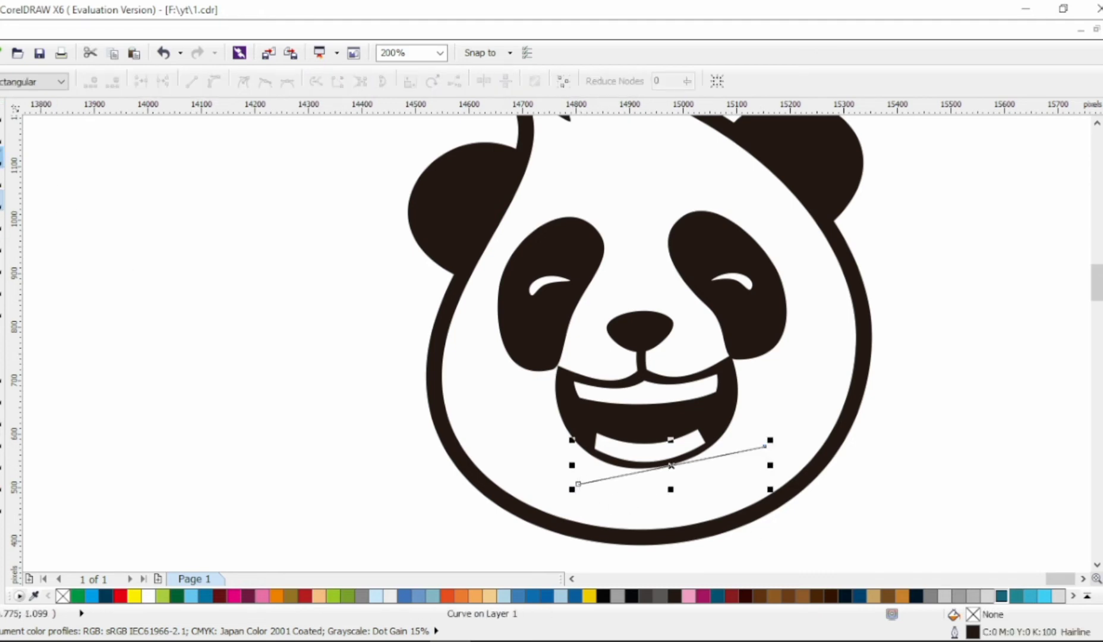
left_click_drag(579, 483, 546, 468)
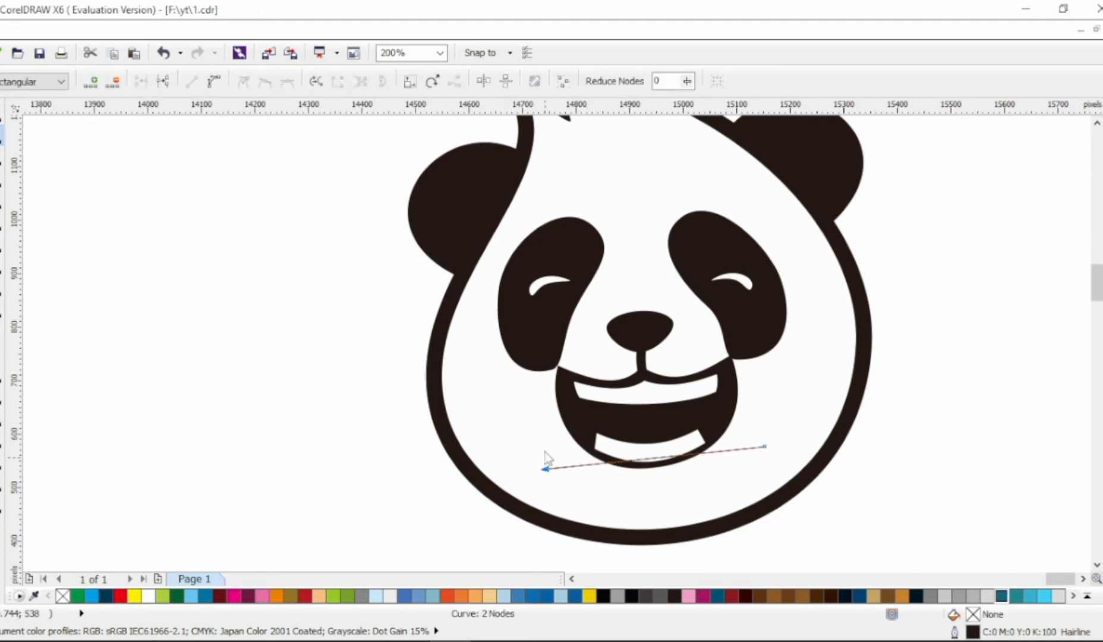
left_click(655, 462)
left_click_drag(658, 463, 657, 512)
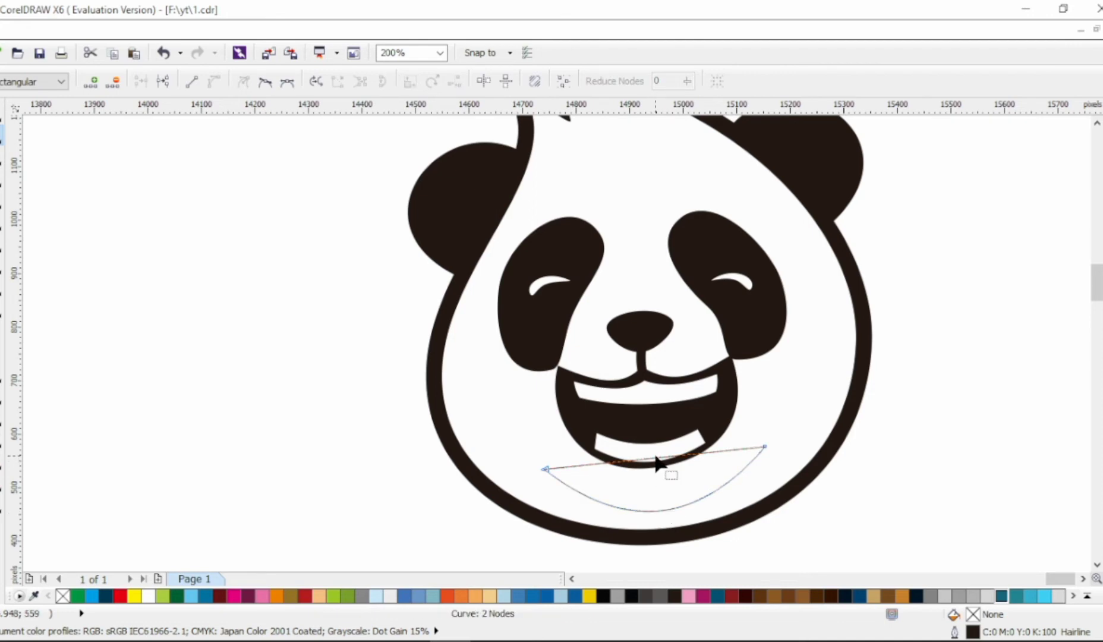
Shape the chin line into a thin, pointed crescent under the mouth and fill it with black without an outline.
mouse_move(764, 446)
left_mouse_down()
mouse_move(740, 447)
mouse_move(746, 454)
left_mouse_up()
left_click_drag(546, 470, 556, 467)
left_click_drag(635, 527, 588, 538)
left_click_drag(717, 508, 723, 510)
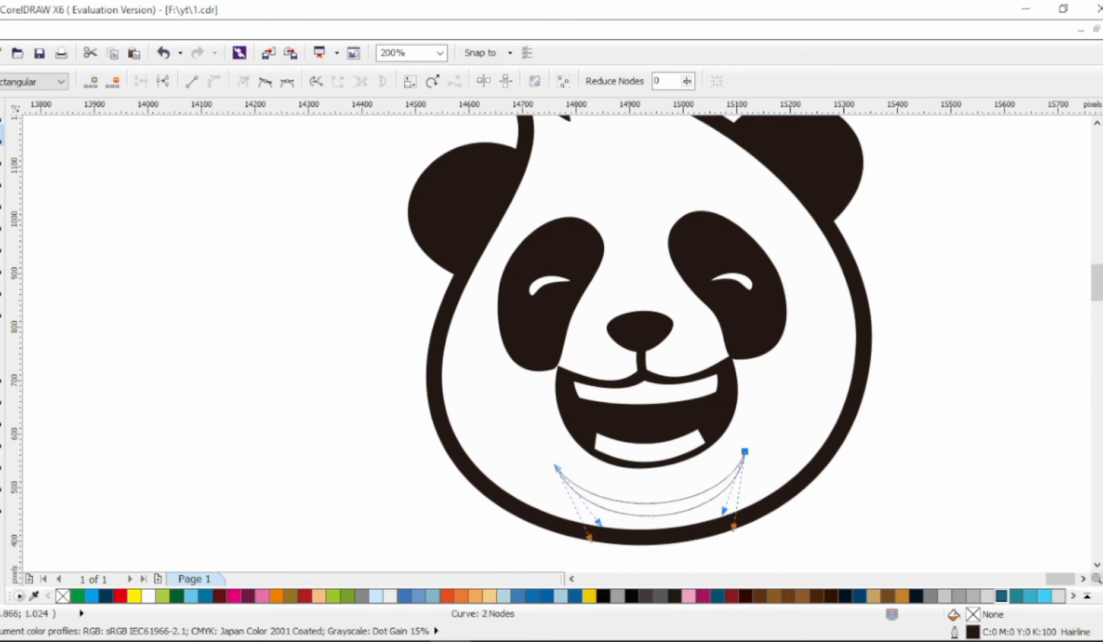
left_click(1, 113)
left_click(1102, 171)
right_click(1102, 157)
left_click(985, 352)
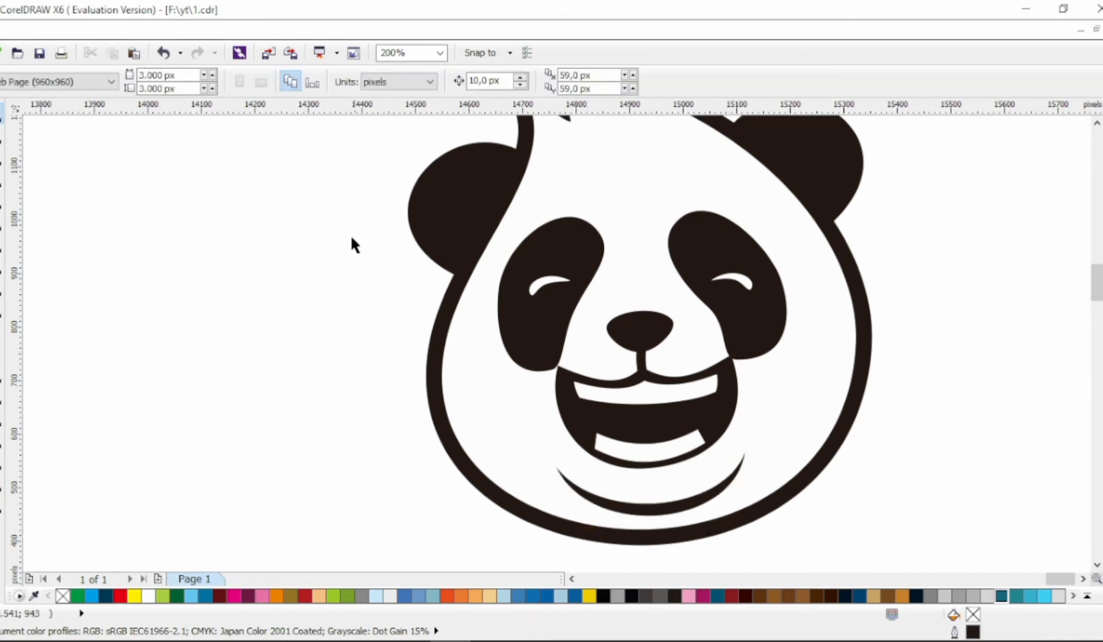
Bend both edges of the chin crescent farther down so its middle meets the head outline.
left_click(685, 506)
left_click(1, 134)
scroll(683, 478, "down", 1)
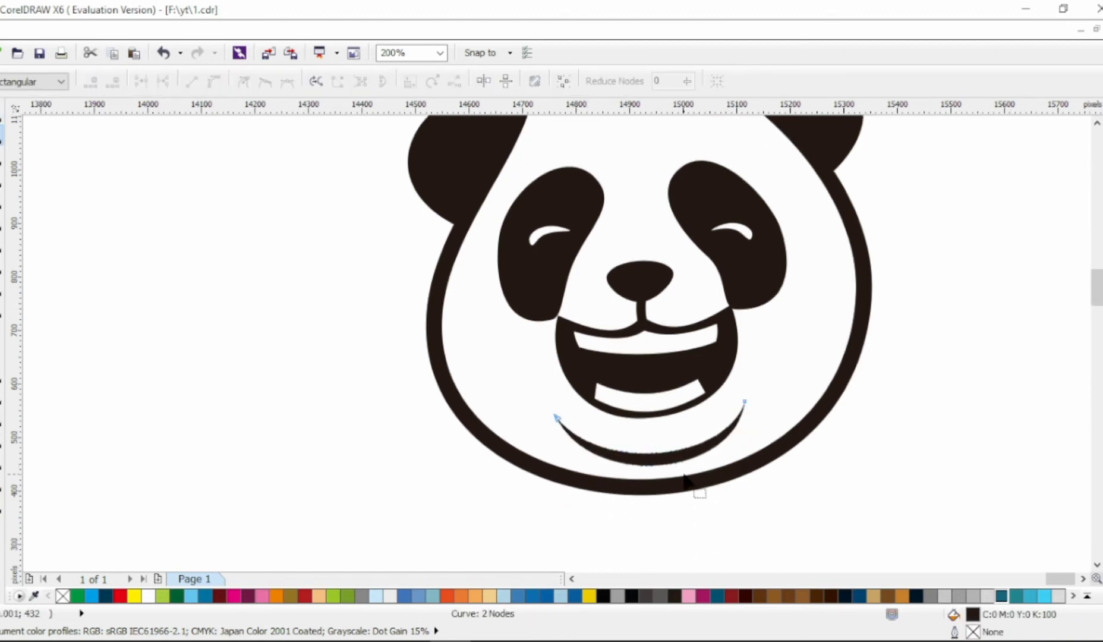
left_click_drag(662, 463, 660, 470)
left_click_drag(659, 455, 649, 480)
left_click(1, 113)
scroll(636, 385, "down", 1)
left_click(654, 391)
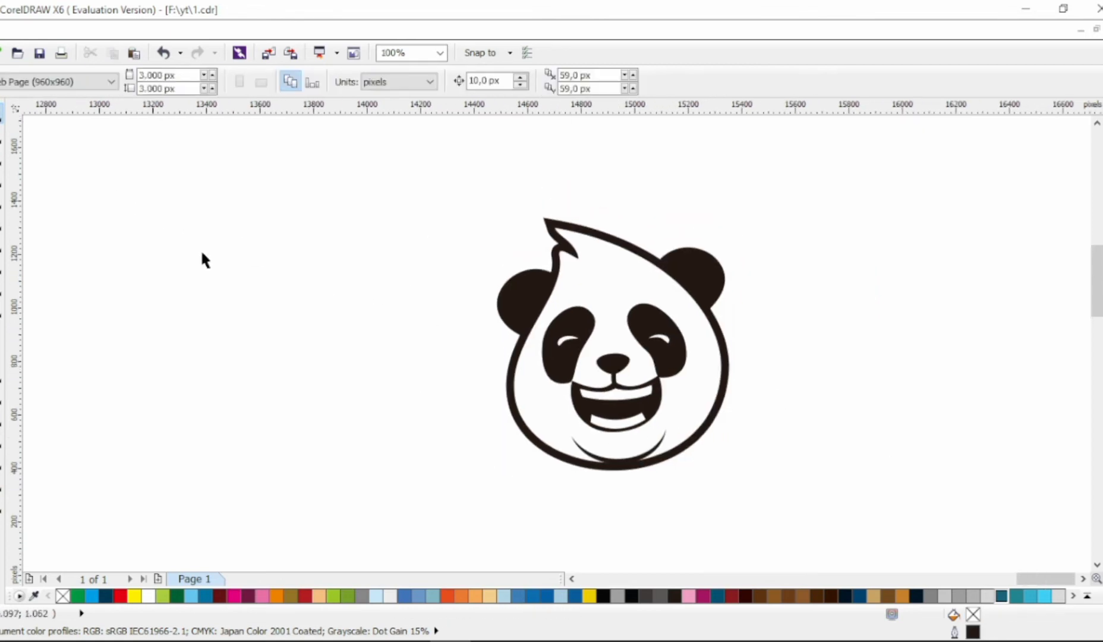
Draw a closed five-point shape covering the lower half of the panda's head.
left_click(1, 200)
scroll(613, 415, "up", 1)
left_click(402, 260)
scroll(615, 318, "down", 1)
left_click(756, 272)
left_click(755, 384)
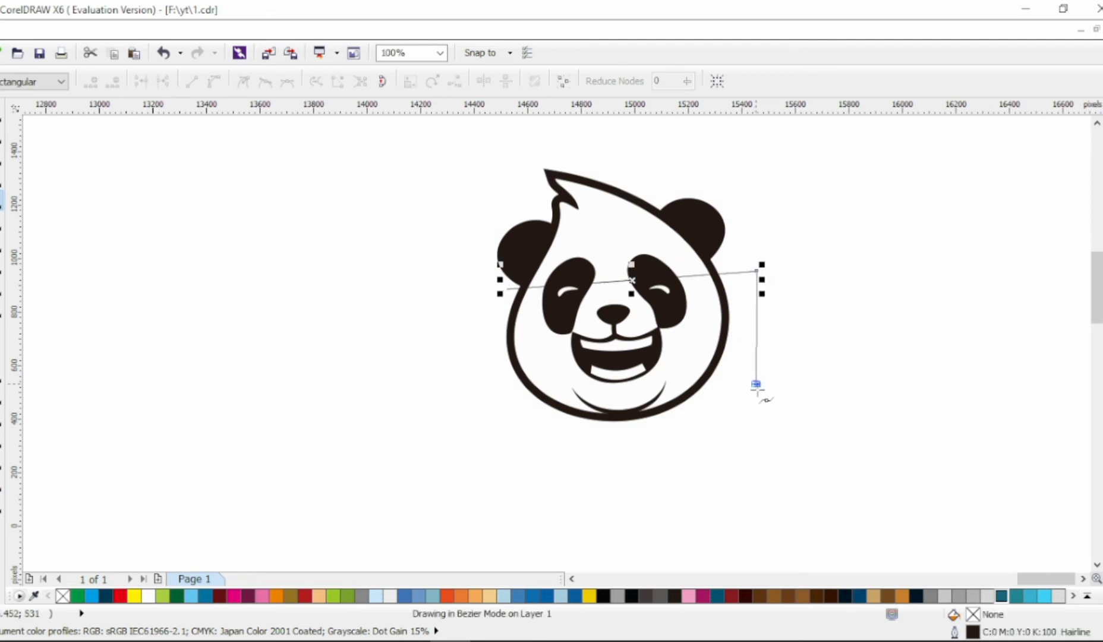
left_click(754, 467)
left_click(488, 464)
left_click(507, 289)
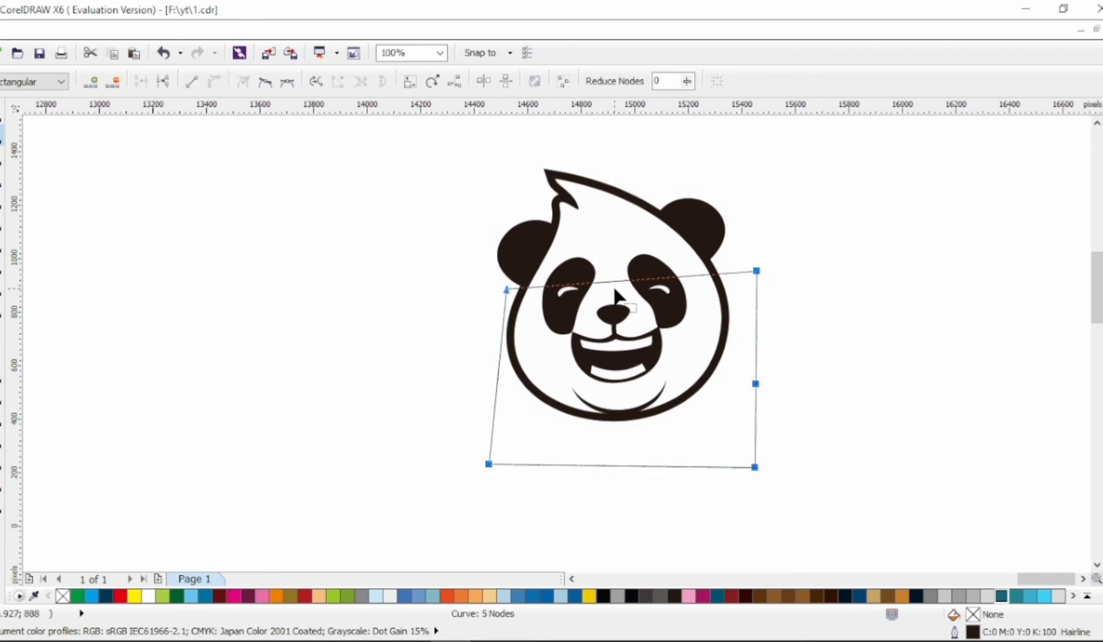
Bend the upper edge of the shape over the lower face into a deep, even downward curve.
left_click_drag(608, 282, 621, 366)
left_click(507, 289)
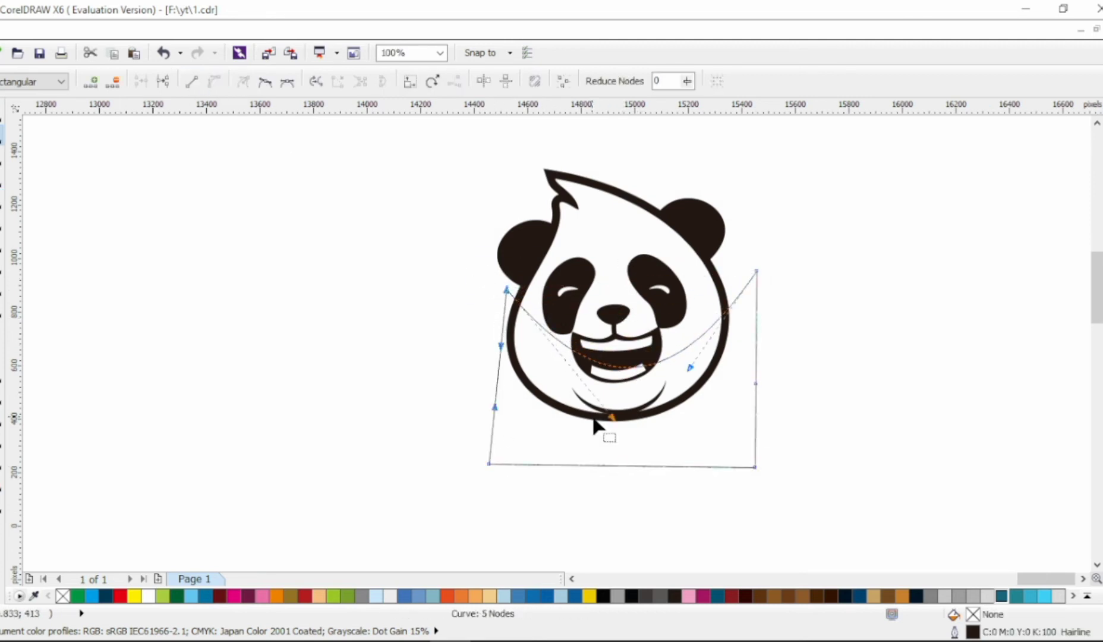
left_click_drag(613, 418, 532, 395)
left_click_drag(690, 368, 736, 376)
left_click_drag(532, 396, 545, 418)
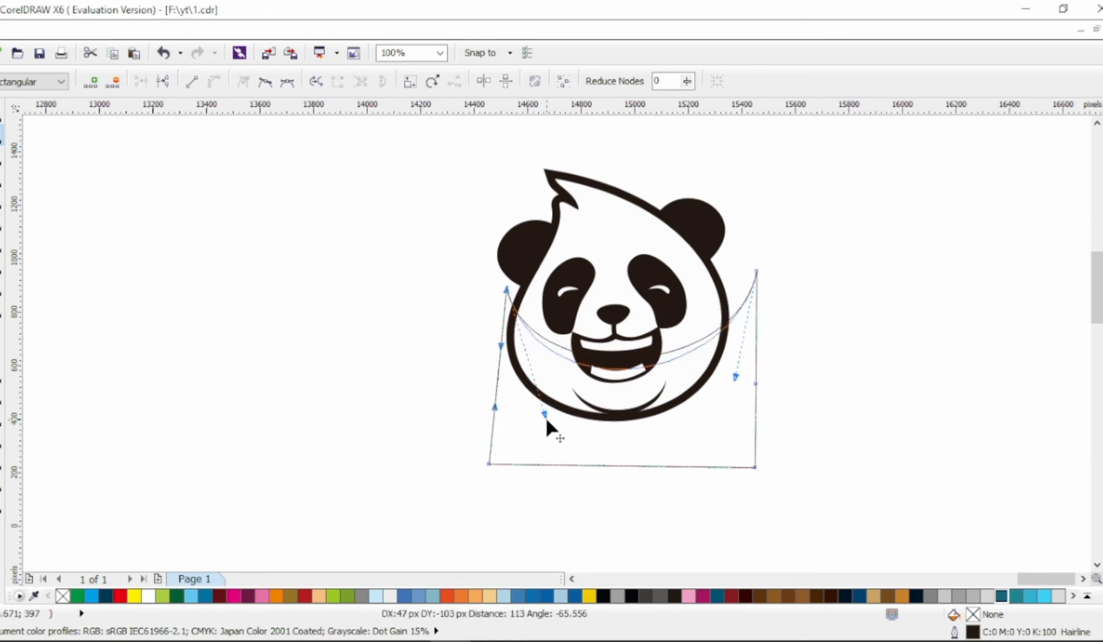
left_click_drag(734, 376, 717, 378)
left_click(2, 114)
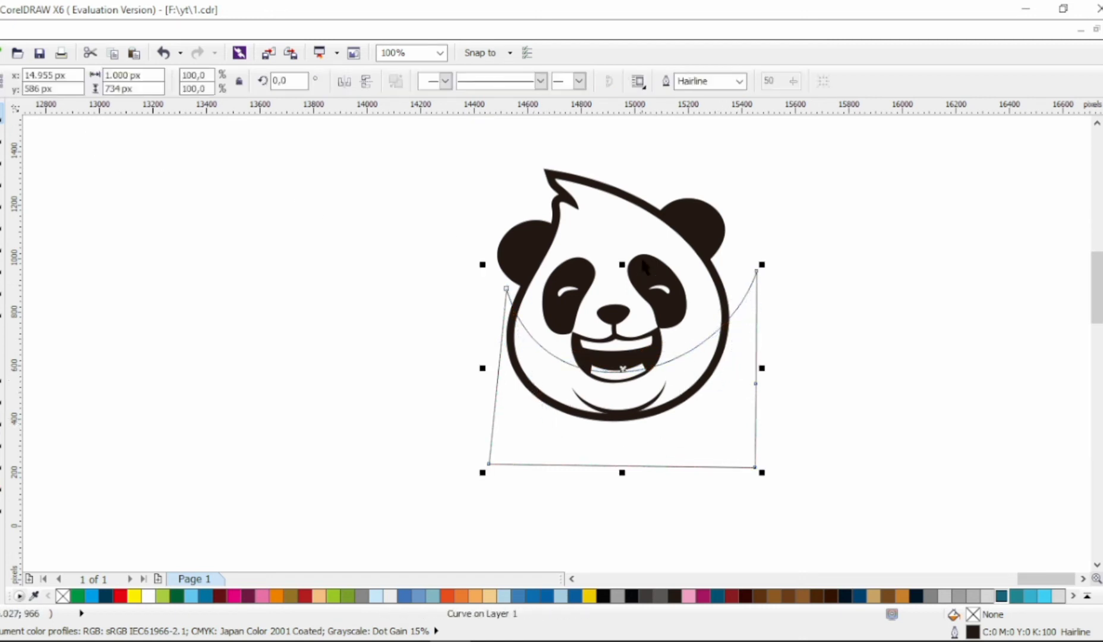
Intersect the drawn shape with the white face, fill the overlap with 20% black as shading, and delete the helper shape.
left_click(611, 221, "shift")
left_click(542, 83)
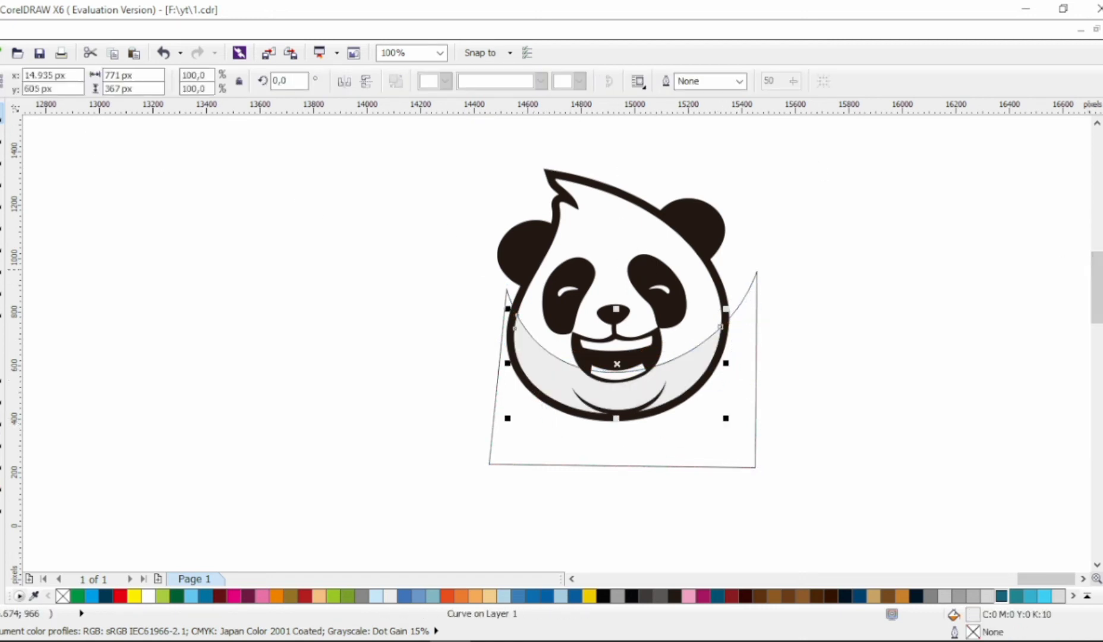
left_click(756, 340)
key("Delete")
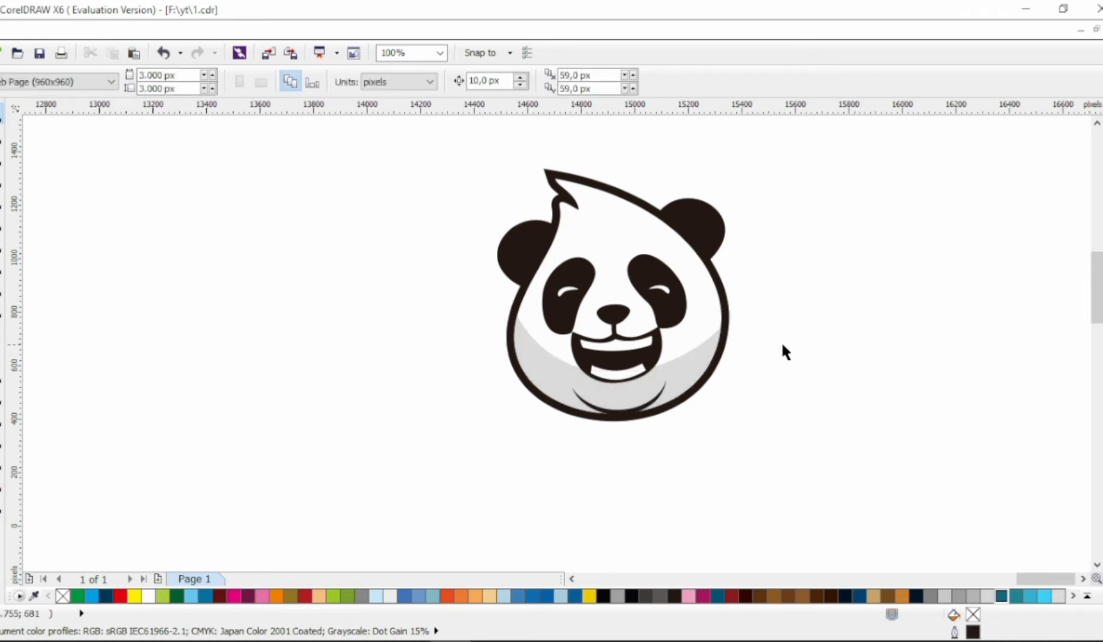
Lower the upper curve of the grey face shading and adjust its handles into a narrower band along the chin.
left_click(538, 367)
left_click(2, 135)
scroll(622, 335, "up", 1)
left_click_drag(609, 411, 617, 445)
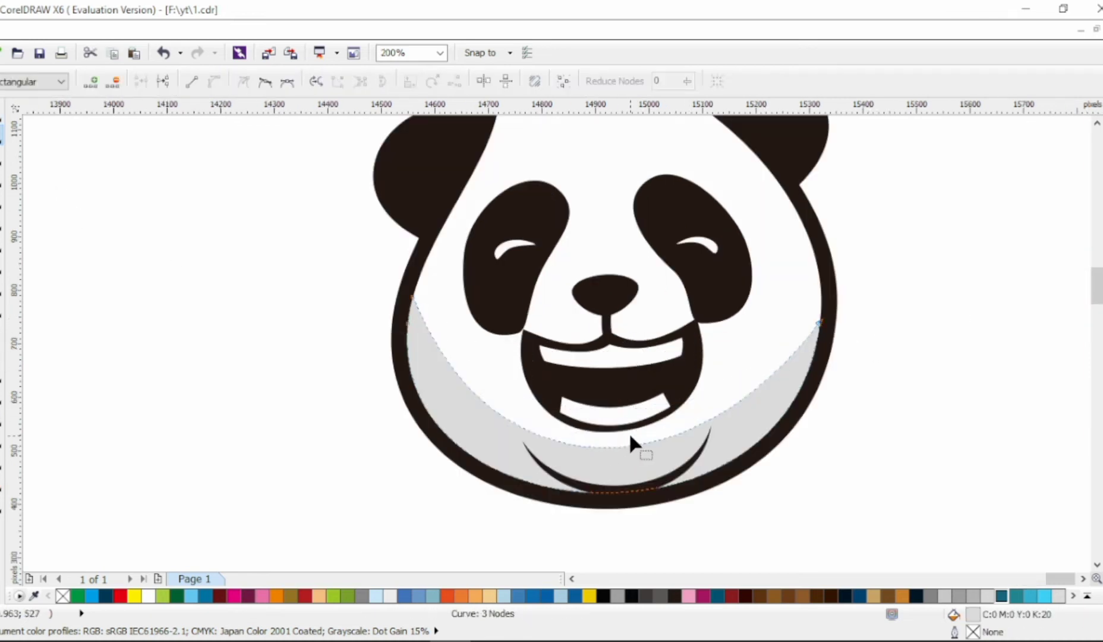
scroll(629, 431, "down", 1)
left_click(580, 433)
left_click_drag(544, 372, 546, 377)
left_click_drag(556, 465, 530, 474)
left_click_drag(665, 462, 698, 468)
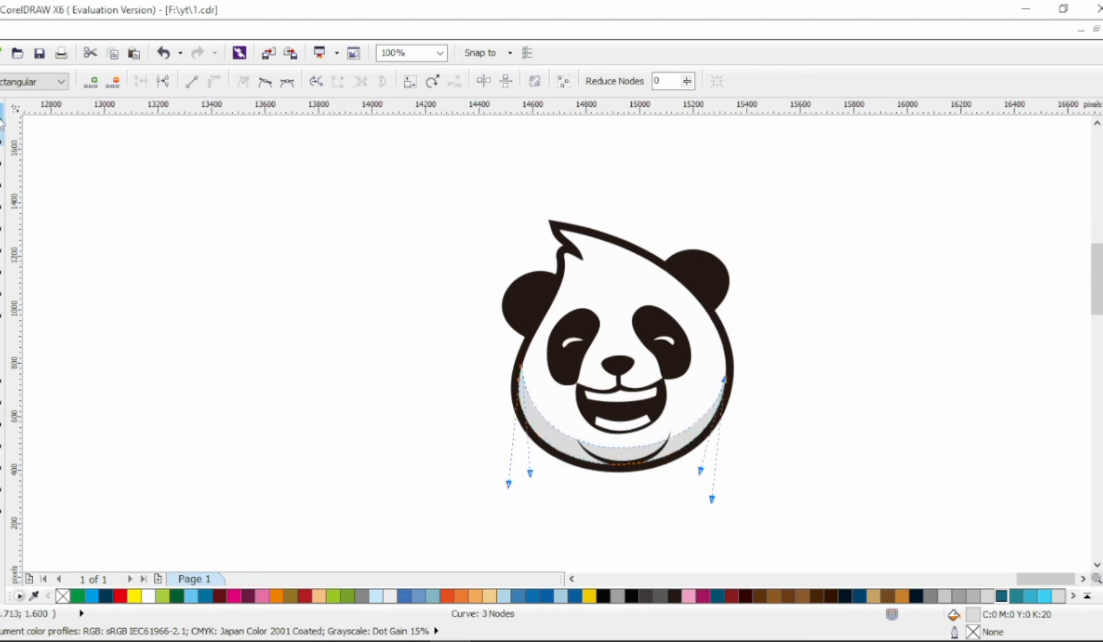
left_click(1, 124)
scroll(387, 302, "down", 1)
left_click(649, 342)
Draw a closed three-point highlight in the left ear and bend its long edges into arcs following the ear.
scroll(535, 321, "up", 1)
scroll(491, 239, "up", 1)
left_click(2, 202)
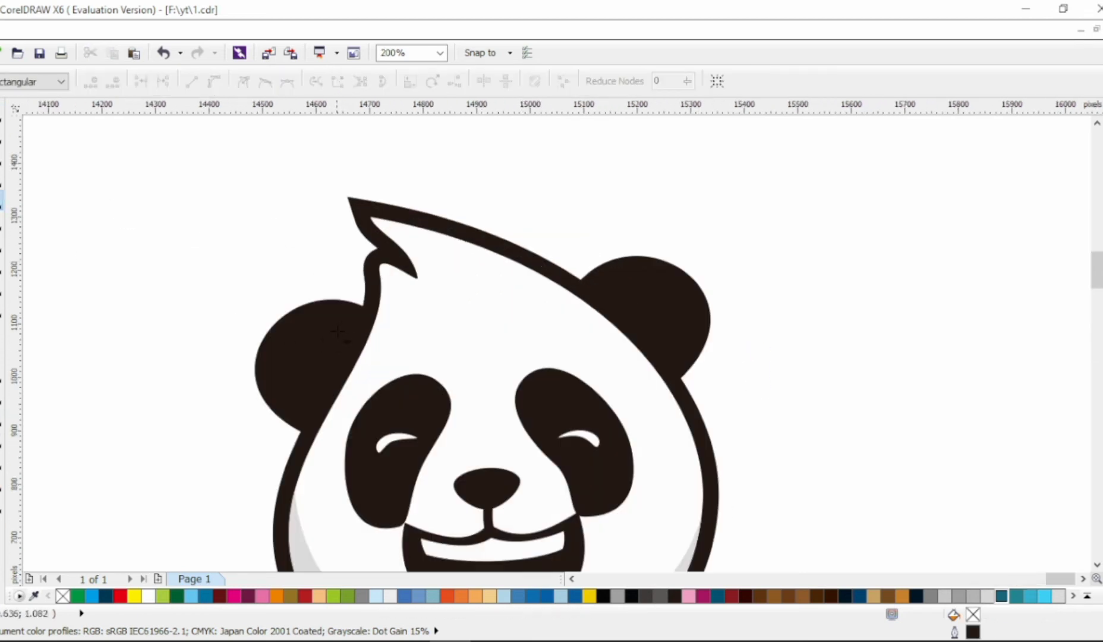
left_click(270, 361)
left_click(348, 323)
left_click(334, 356)
left_click(271, 362)
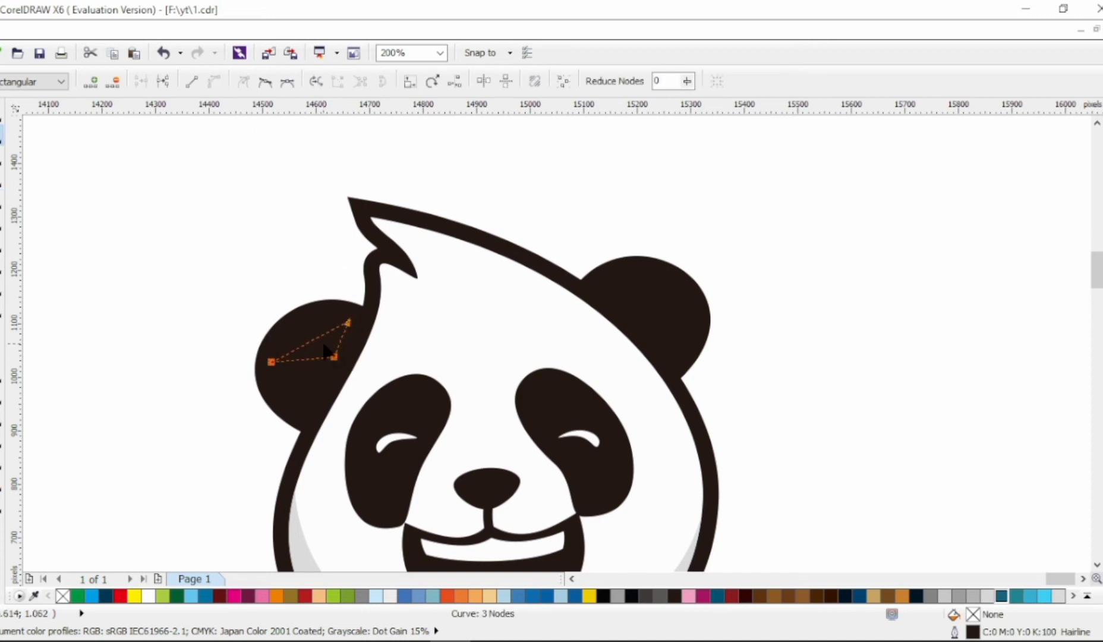
left_click_drag(322, 360, 311, 347)
mouse_move(304, 345)
left_mouse_down()
mouse_move(302, 328)
mouse_move(346, 339)
mouse_move(336, 349)
mouse_move(287, 344)
left_mouse_up()
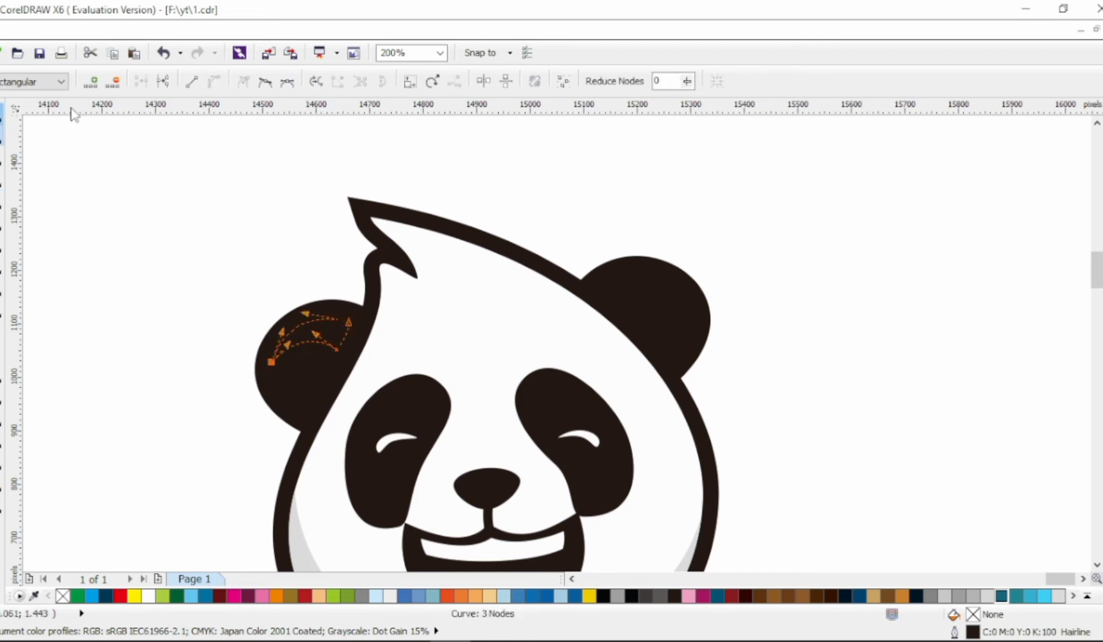
Remove the ear highlight's outline and fill it with a dark shade slightly lighter than the ear.
left_click(1102, 160)
left_click(1102, 146)
right_click(1102, 131)
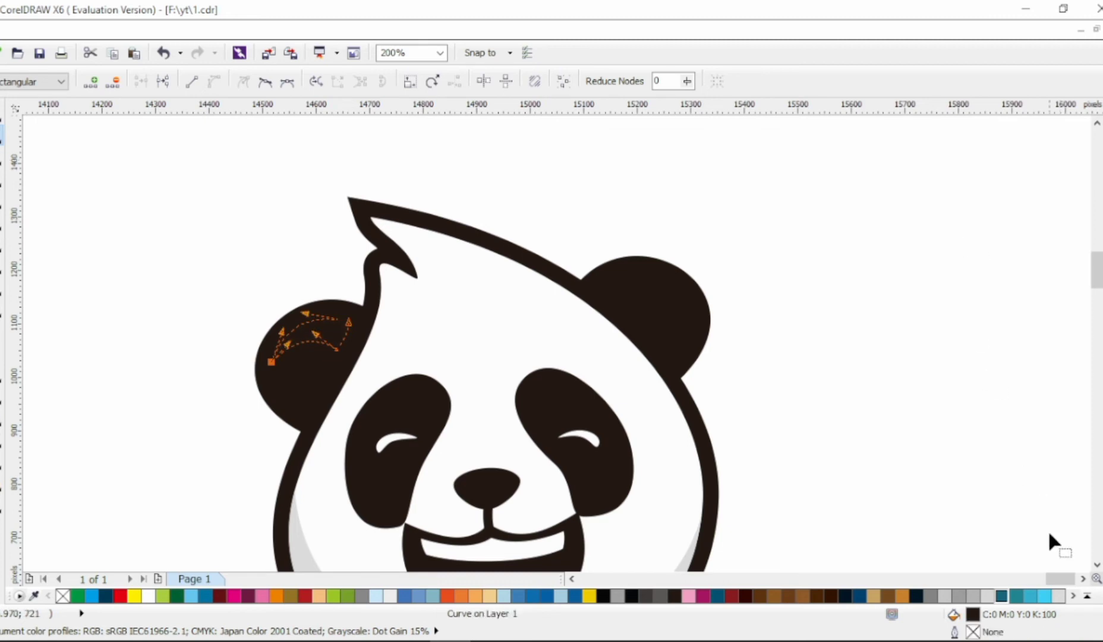
double_click(974, 614)
left_click(402, 182)
left_click_drag(416, 383, 414, 372)
left_click(584, 441)
Place a horizontally mirrored copy of the ear highlight on the right ear.
left_click(0, 113)
left_click_drag(334, 335, 655, 277)
key("ctrl+z")
left_click(345, 81)
left_click(652, 283)
left_click(716, 260)
Draw a two-point closed tongue shape above the lower teeth and bend its upper edge upward.
scroll(714, 260, "down", 1)
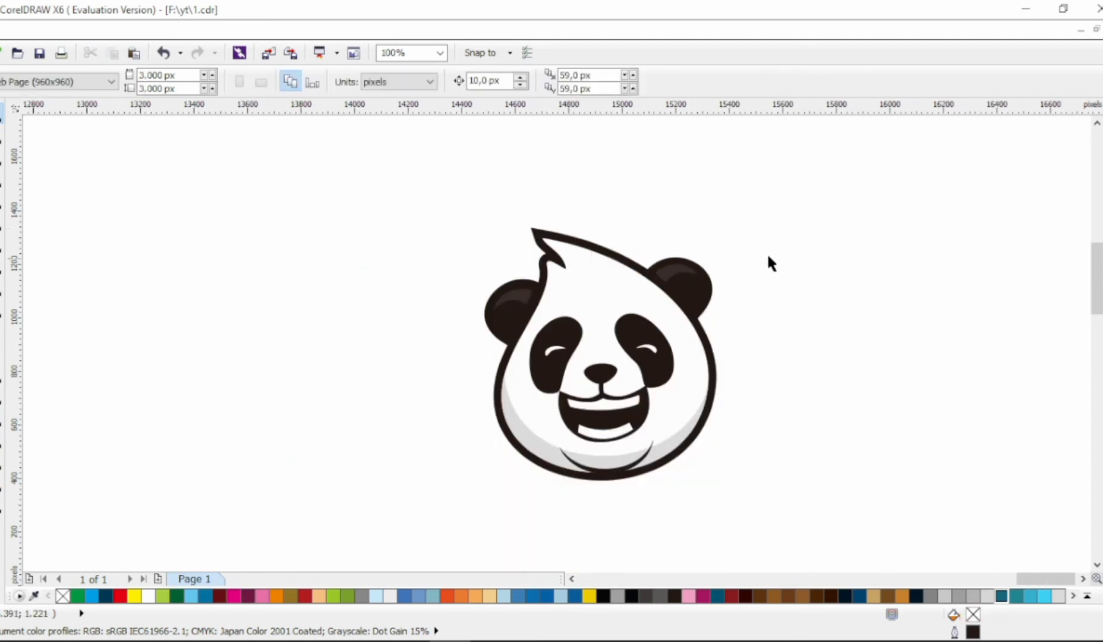
scroll(767, 297, "right", 2)
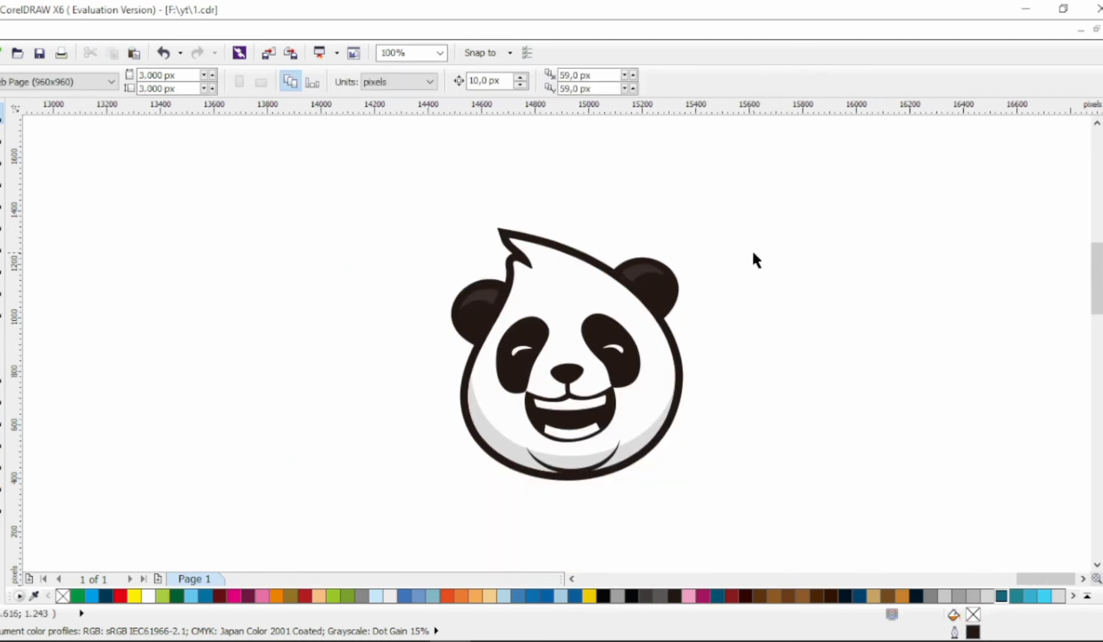
scroll(568, 427, "up", 2)
key("F10")
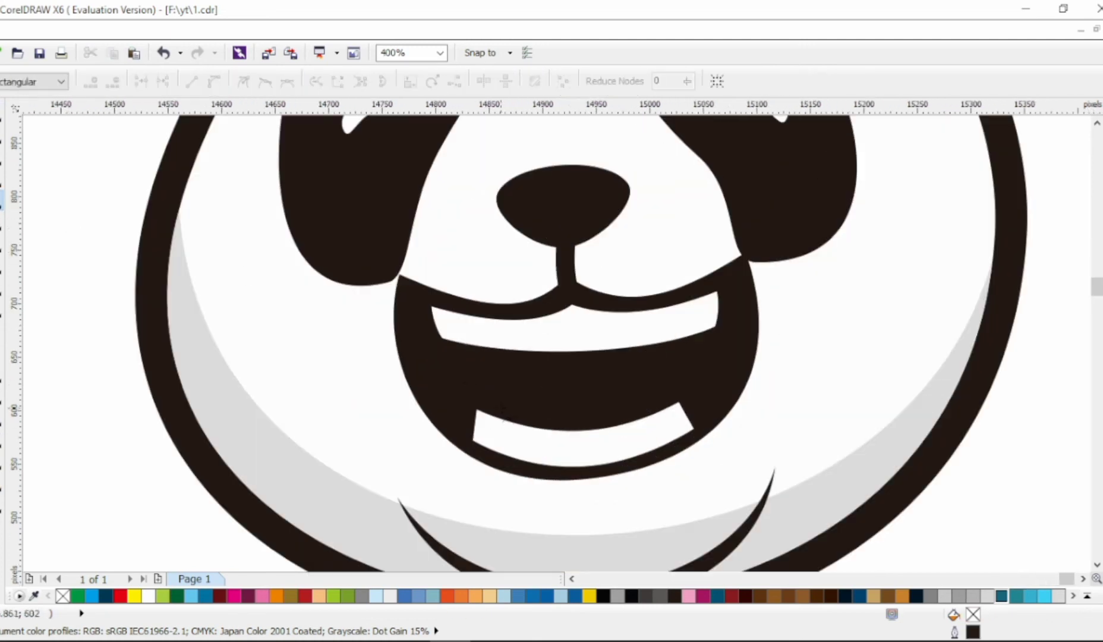
left_click(647, 405)
key("F10")
left_click(214, 82)
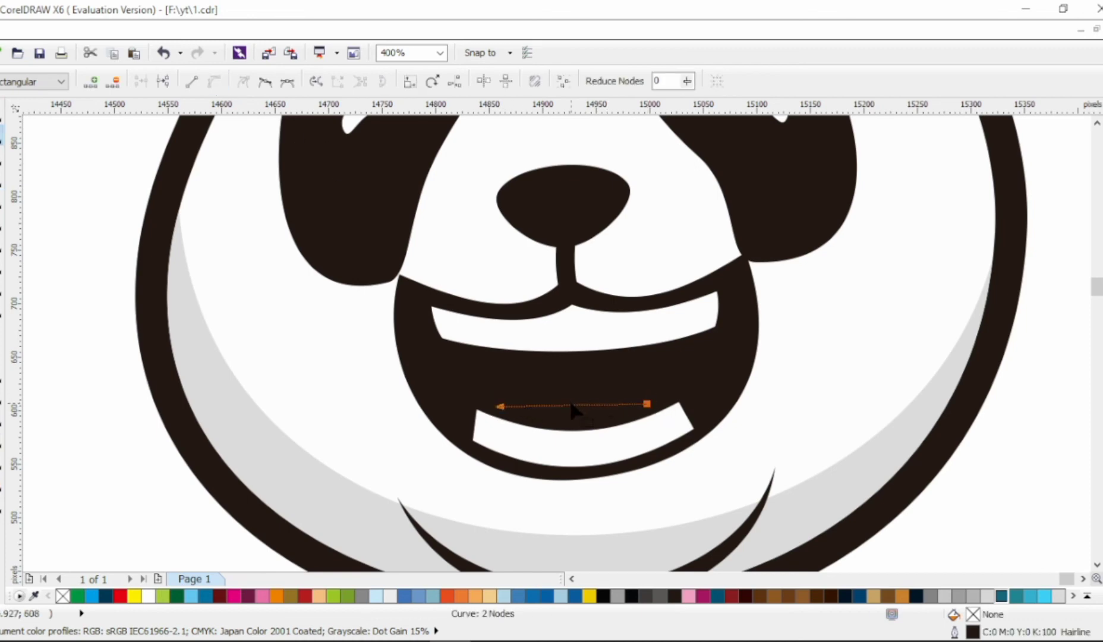
left_click_drag(571, 406, 570, 374)
Lower the upper edge of the lower teeth and adjust the tongue's ends and curves to fit above it.
left_click(482, 423)
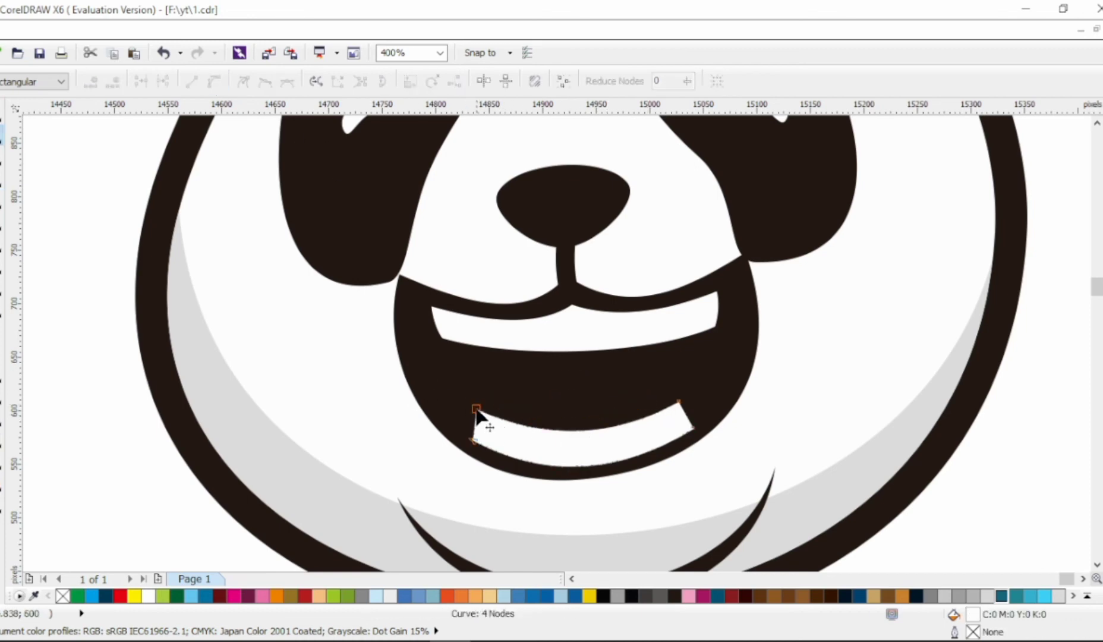
left_click(576, 425)
left_click_drag(647, 405, 652, 418)
left_click_drag(604, 379, 636, 362)
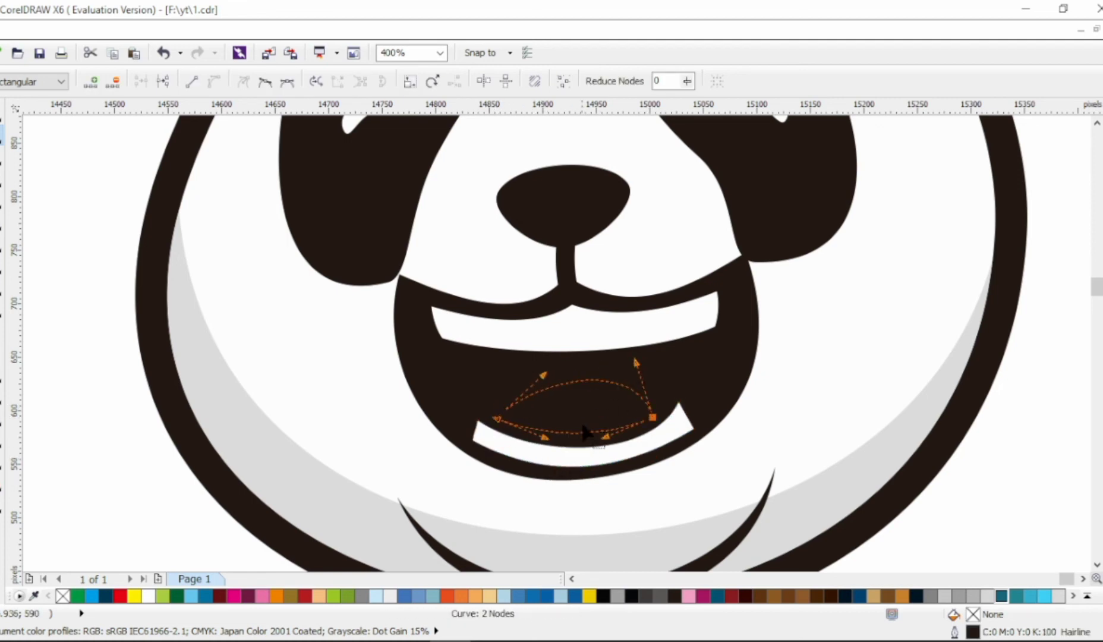
Add nodes on the tongue's upper edge, shape them into a central fold, and fill the tongue with orange (C0 M64 Y81 K0).
left_click(548, 402)
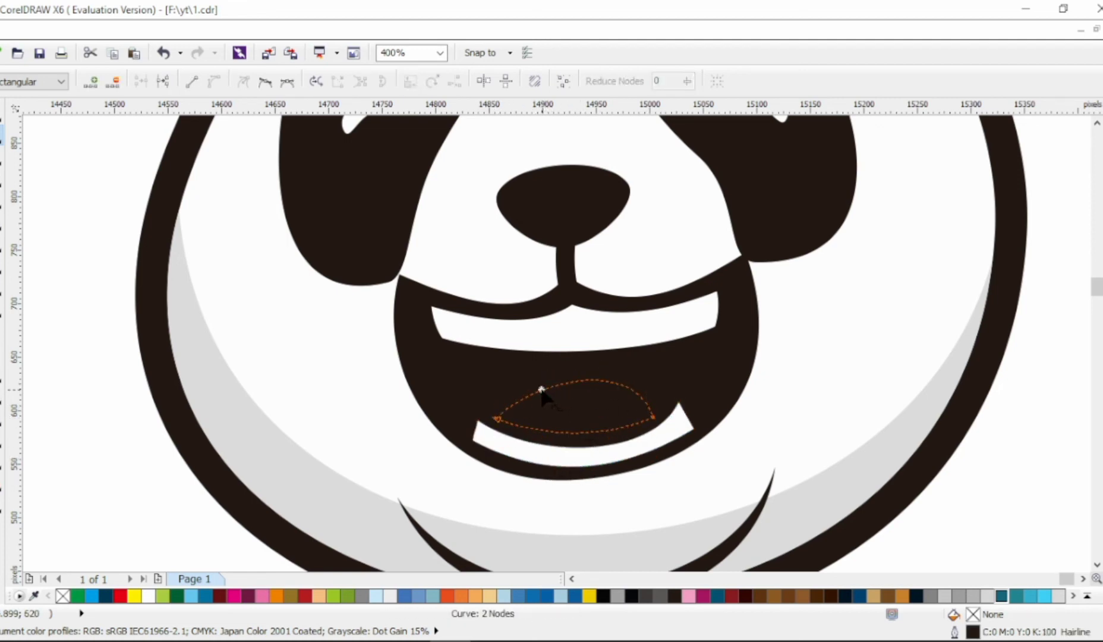
double_click(542, 390)
double_click(577, 381)
left_click_drag(584, 381, 592, 418)
left_click_drag(598, 417, 594, 402)
left_click_drag(576, 381, 607, 368)
left_click(592, 418)
left_click(2, 113)
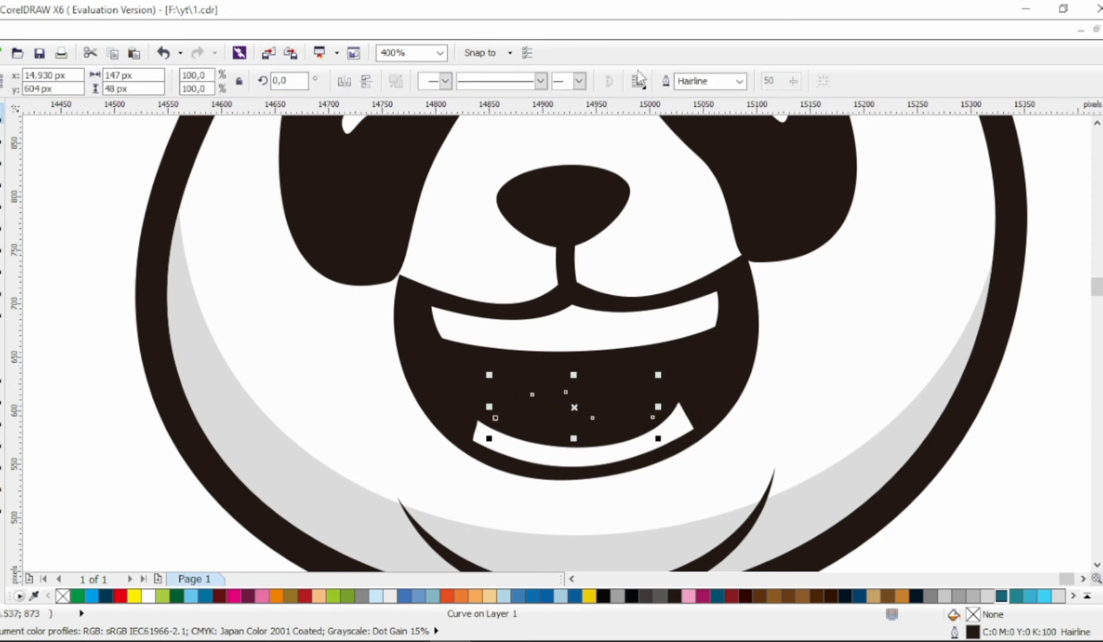
left_click(462, 595)
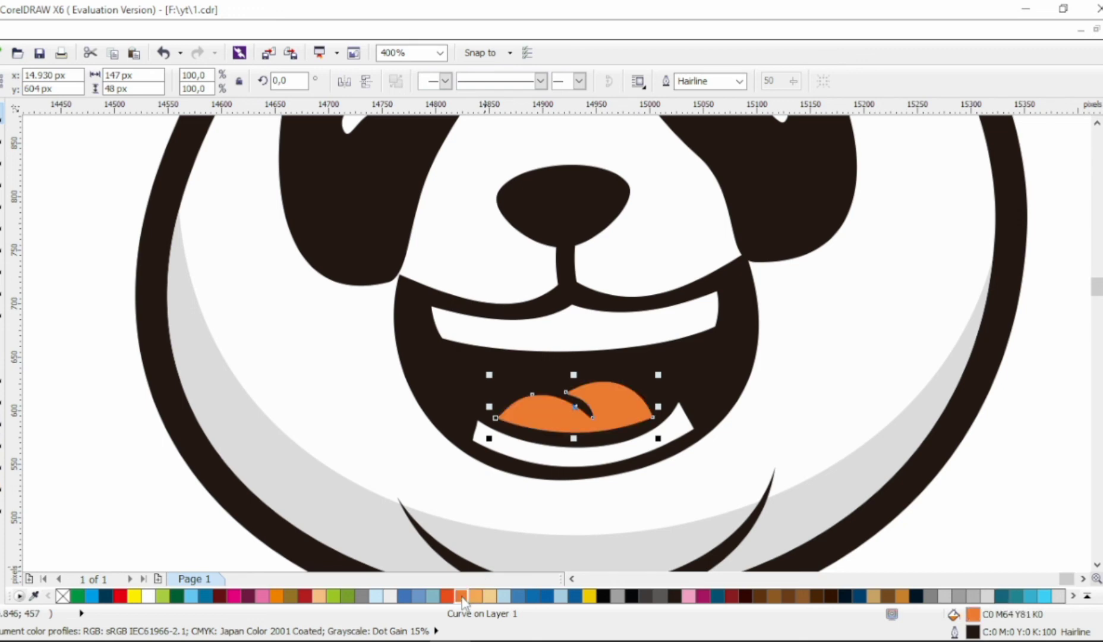
Remove the outline from the orange tongue and deselect it.
right_click(64, 595)
left_click(137, 523)
scroll(504, 350, "down", 2)
scroll(721, 374, "up", 2)
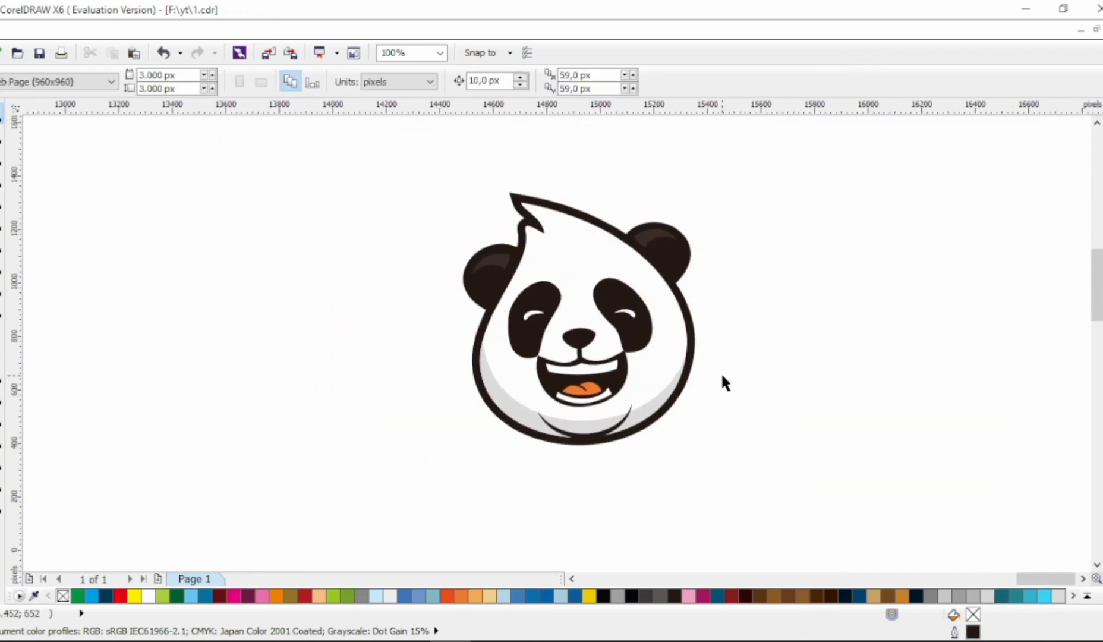
Add the artistic text "Panda" beside the head, enlarged to about 57.4 pt and set in the Almond Cream font.
key("F8")
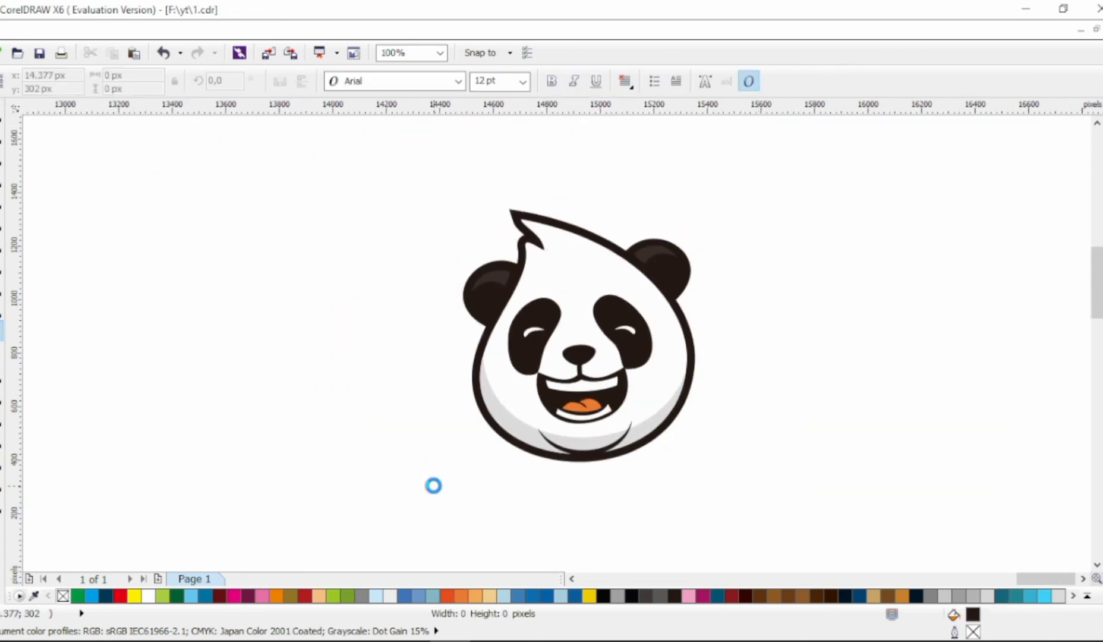
left_click(434, 482)
type("Panda")
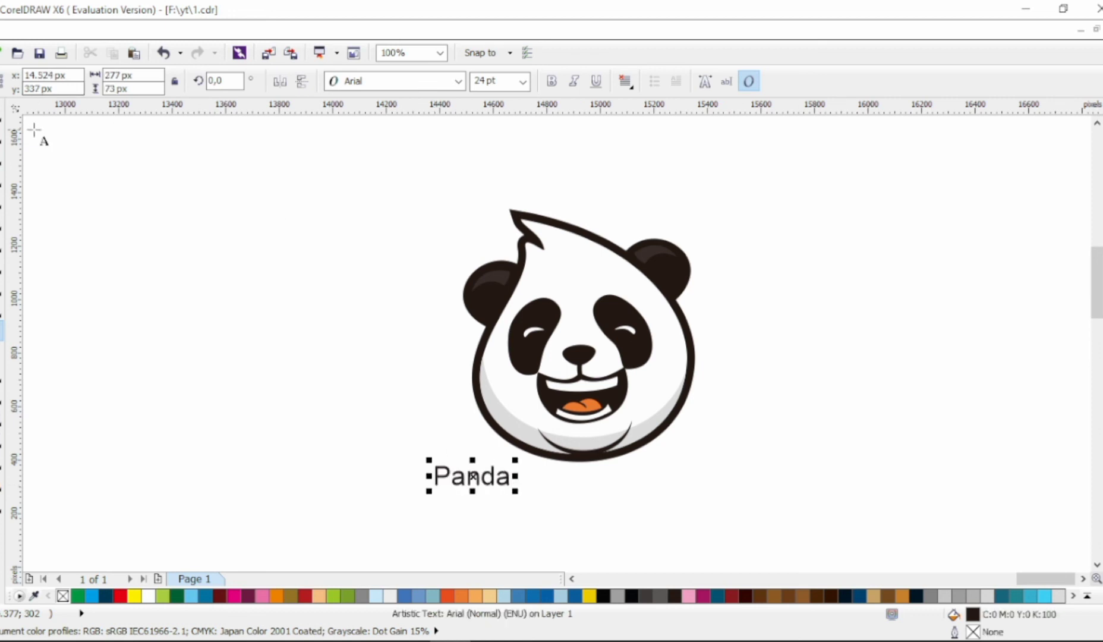
left_click(2, 113)
left_click(463, 475)
left_click_drag(498, 483, 843, 249)
left_click_drag(777, 255, 851, 271)
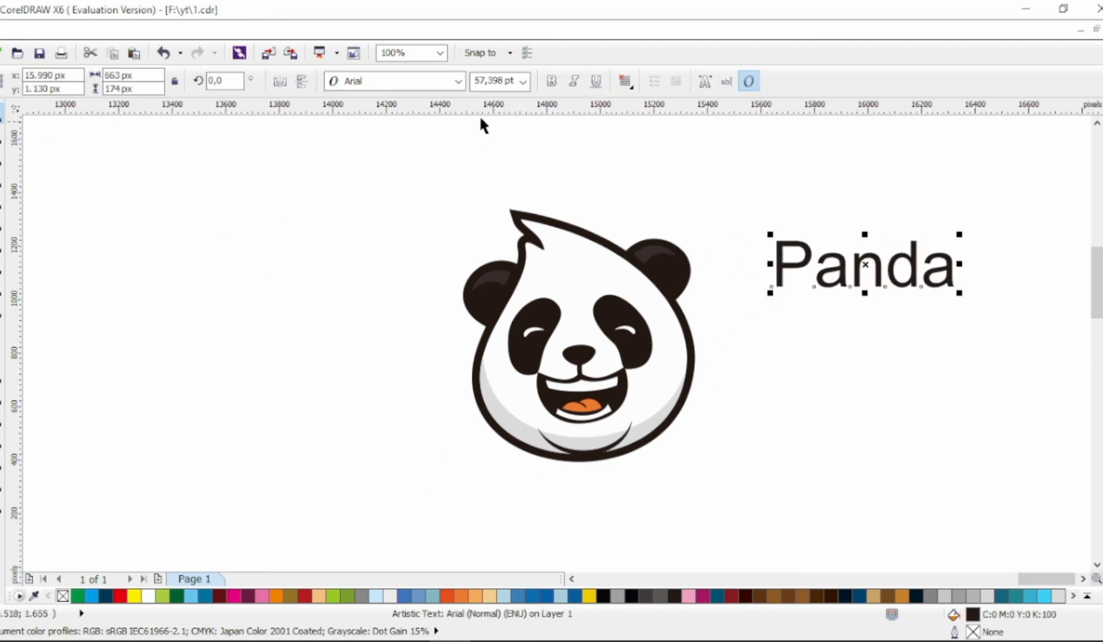
left_click(461, 86)
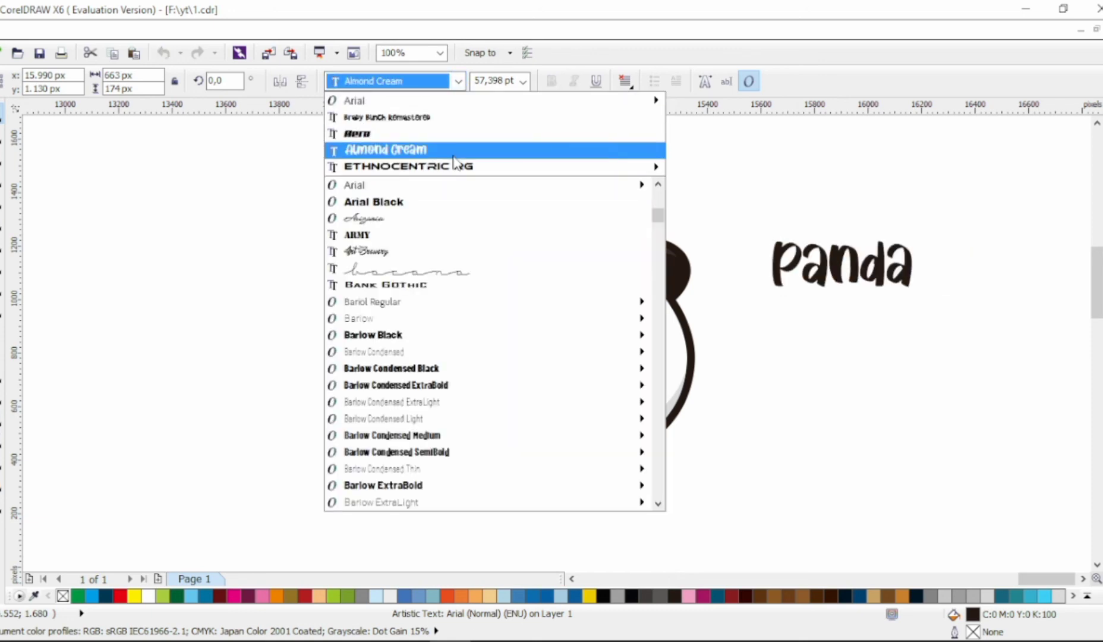
left_click(453, 152)
Group all the panda head objects, then place the text over the chin and enlarge it to about 91.8 pt.
left_click_drag(666, 142, 339, 524)
key("ctrl+g")
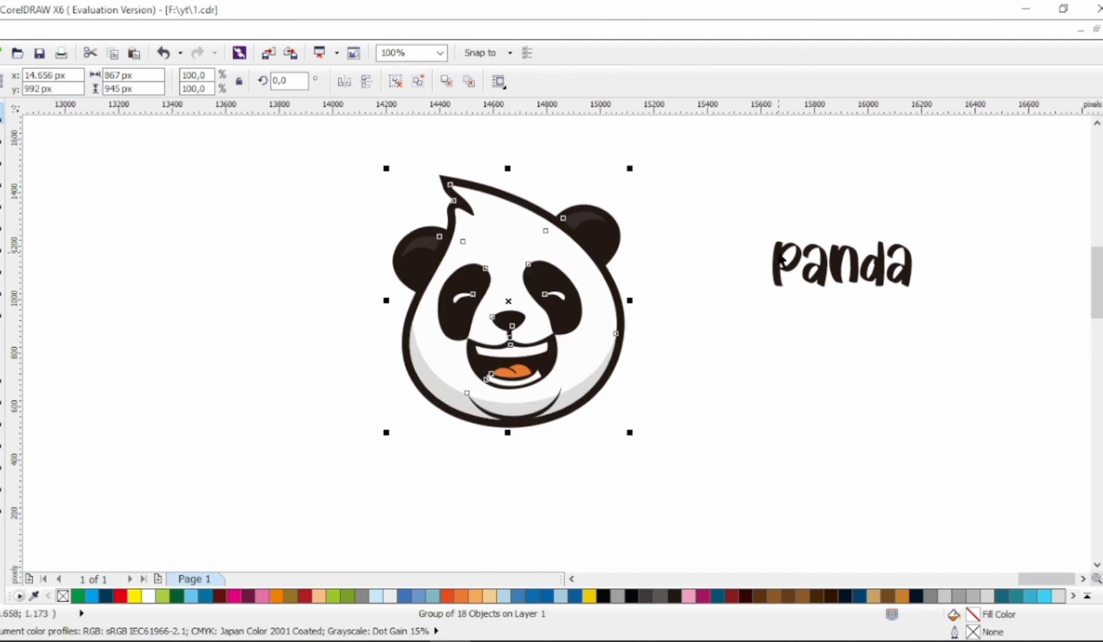
left_click_drag(778, 254, 421, 427)
left_click_drag(560, 408, 639, 434)
left_click_drag(658, 497, 633, 486)
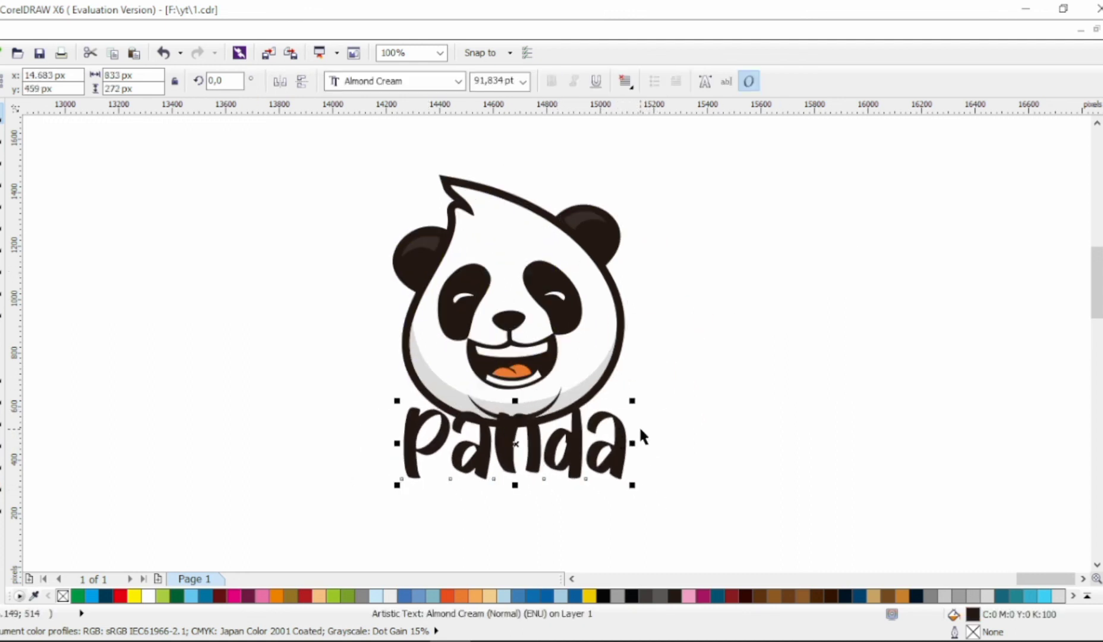
Fill the text with white and add a one-step black outside contour with a 30 px offset.
left_click(1102, 311)
left_click(1, 417)
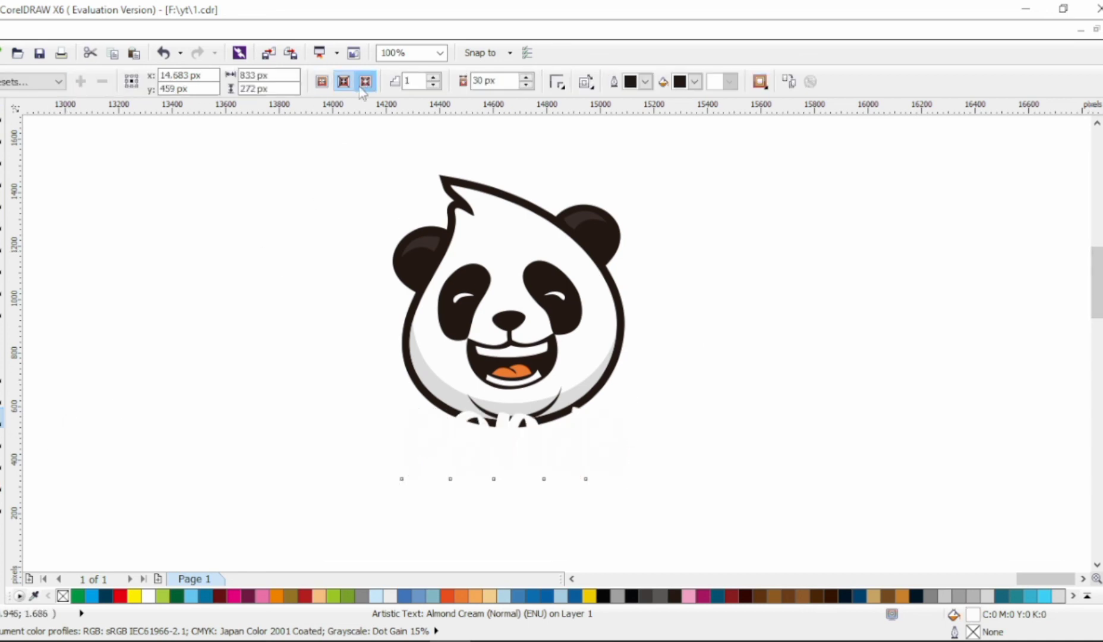
left_click(365, 82)
left_click(2, 116)
Scale the contoured text down to about 819 px wide and shift it slightly upward over the chin.
left_click_drag(640, 393, 630, 397)
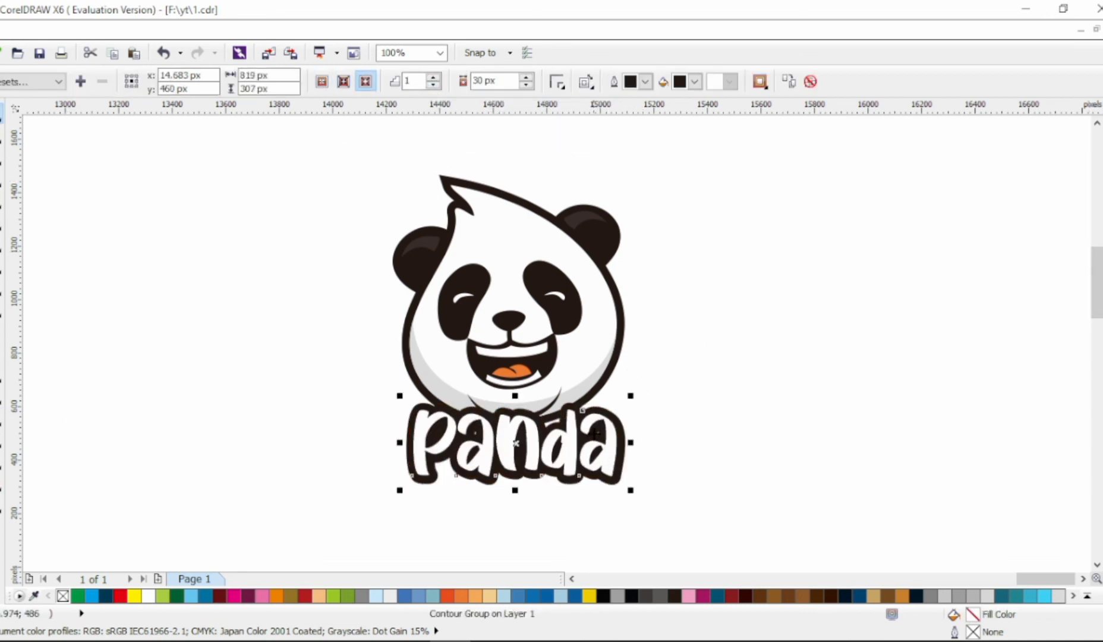
mouse_move(594, 430)
left_mouse_down()
mouse_move(607, 420)
mouse_move(576, 384)
mouse_move(599, 415)
left_mouse_up()
scroll(532, 413, "up", 1)
left_click(571, 399)
left_click(571, 399, "ctrl")
key("Escape")
scroll(634, 415, "down", 1)
scroll(599, 404, "up", 1)
left_click(599, 404, "ctrl")
left_click(778, 388)
scroll(787, 386, "down", 1)
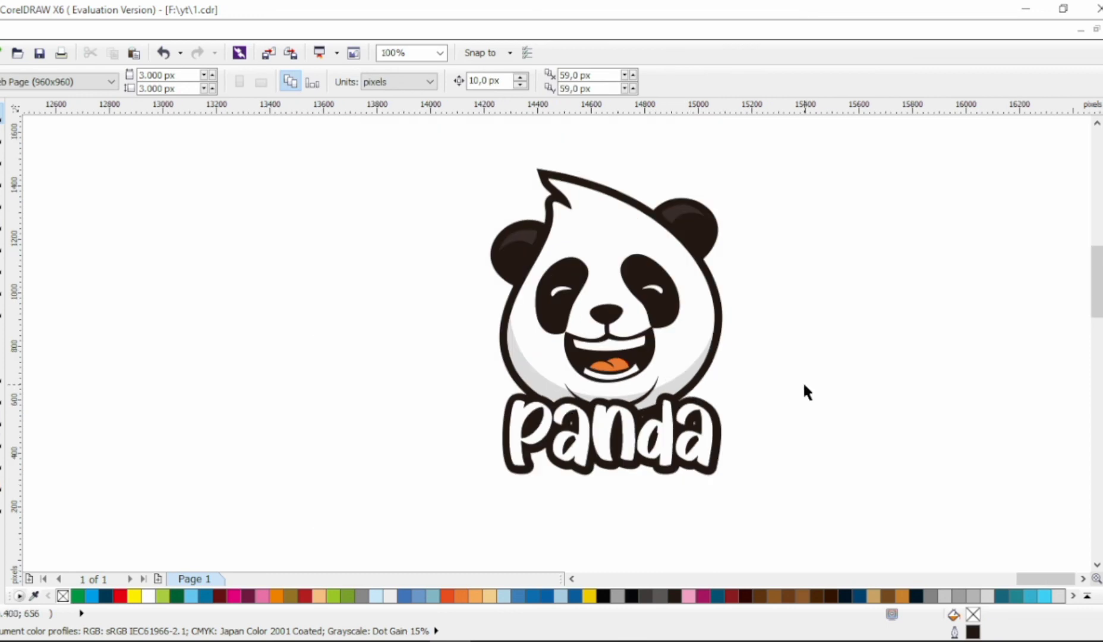
Break the contour group apart so the text and its black contour are separate objects, and deselect them.
key("alt+Right")
key("alt+Up")
key("alt+Up")
left_click(689, 473)
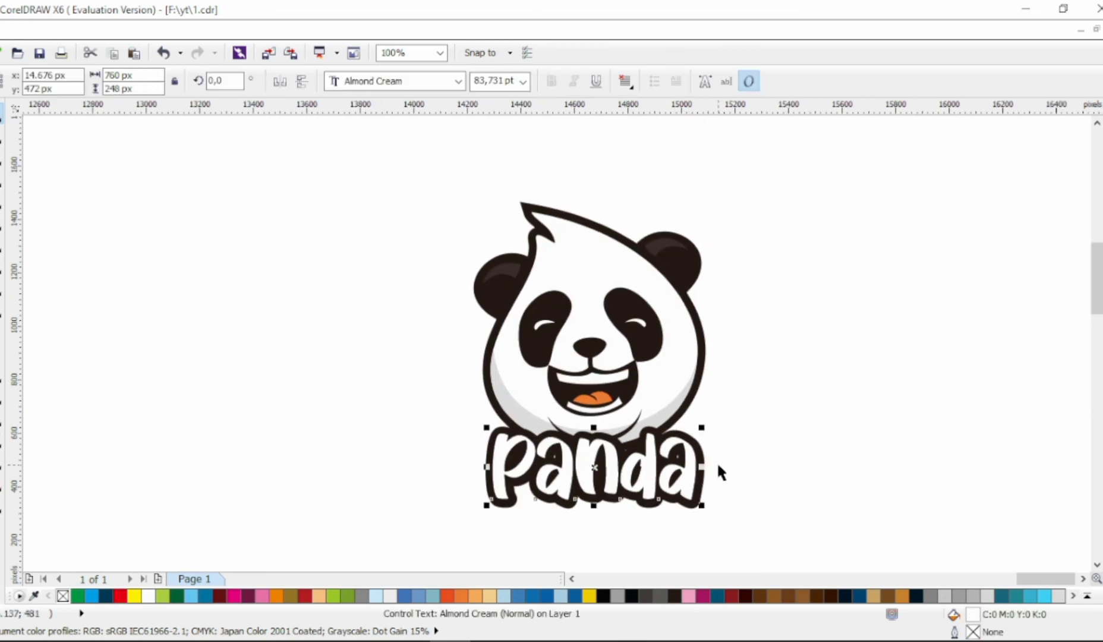
left_click(716, 459)
left_click(702, 455)
key("ctrl+k")
left_click(971, 360)
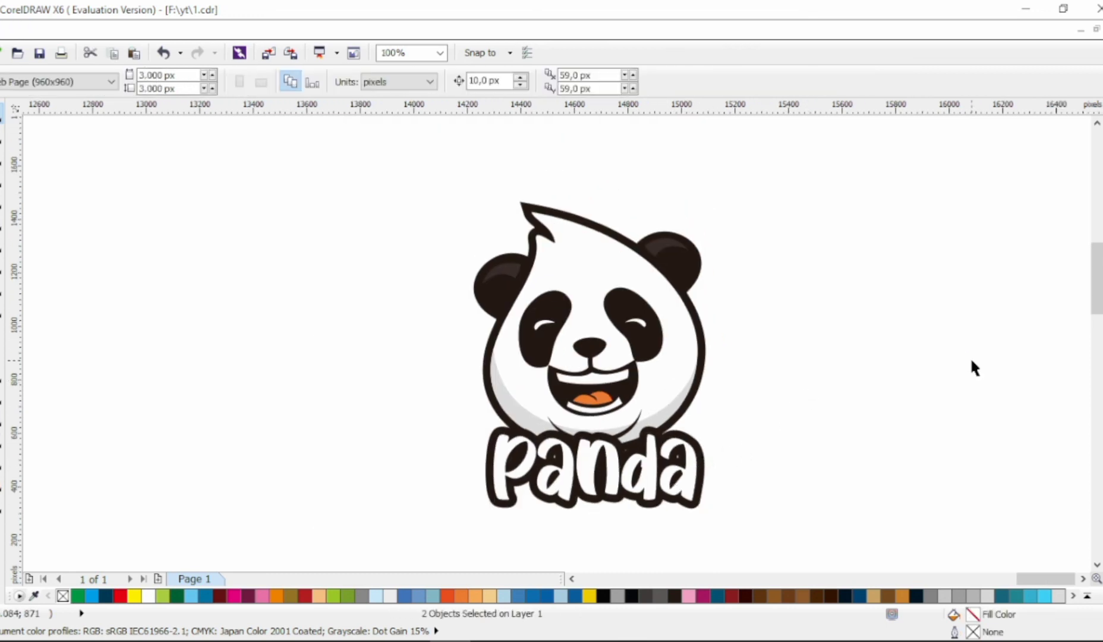
key("alt+Right")
key("alt+Right")
key("alt+Right")
key("alt+Right")
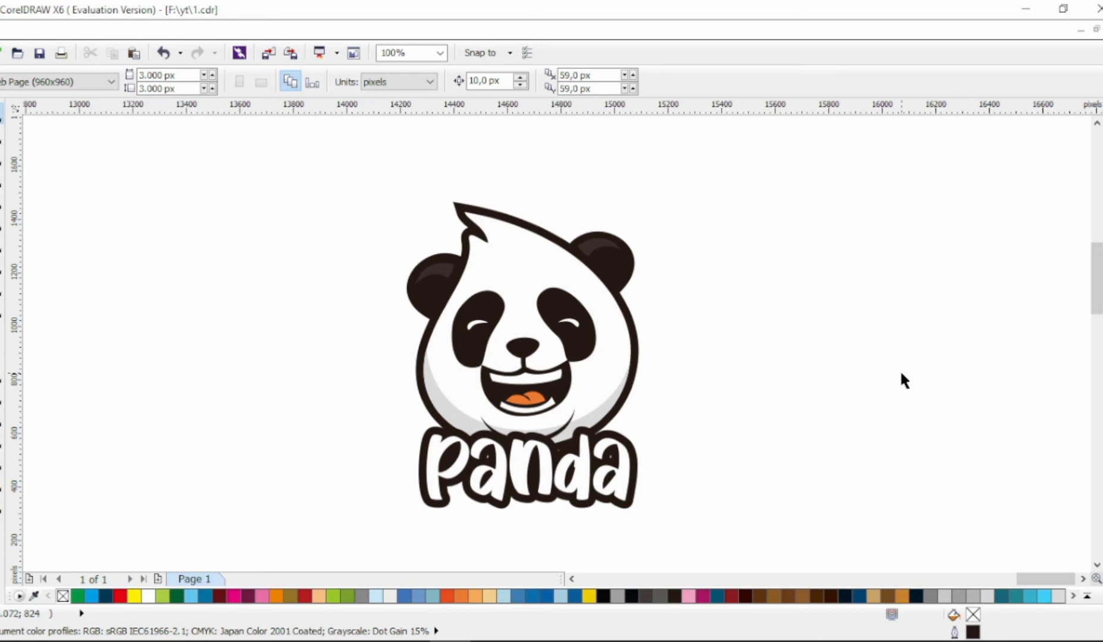